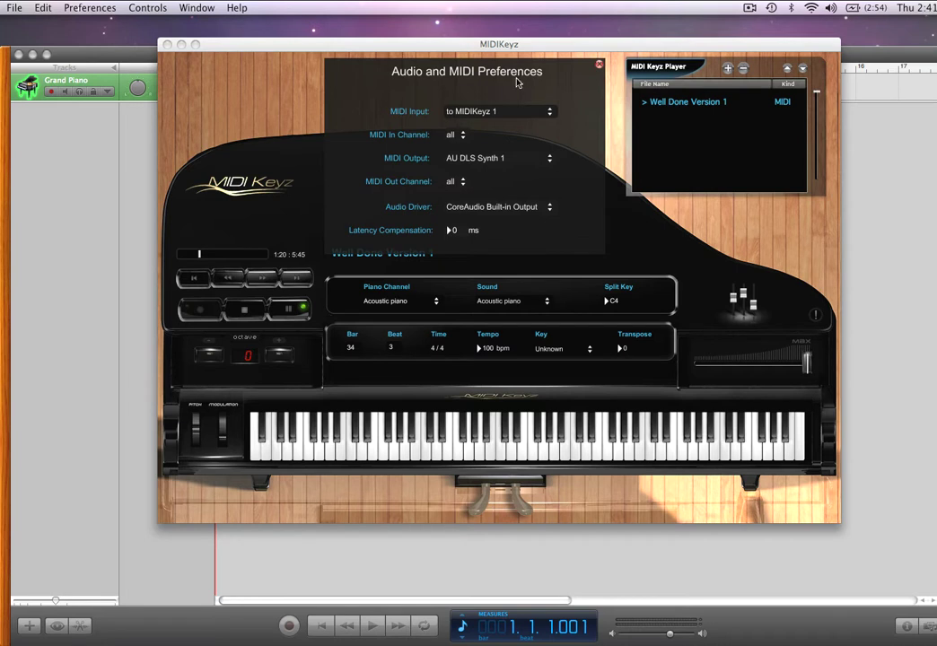
Shift the Audio and MIDI Preferences panel slightly downward.
{"action": "mouse_move", "coordinate": [515, 80]}
{"action": "left_mouse_down"}
{"action": "mouse_move", "coordinate": [518, 214]}
{"action": "mouse_move", "coordinate": [519, 95]}
{"action": "left_mouse_up"}
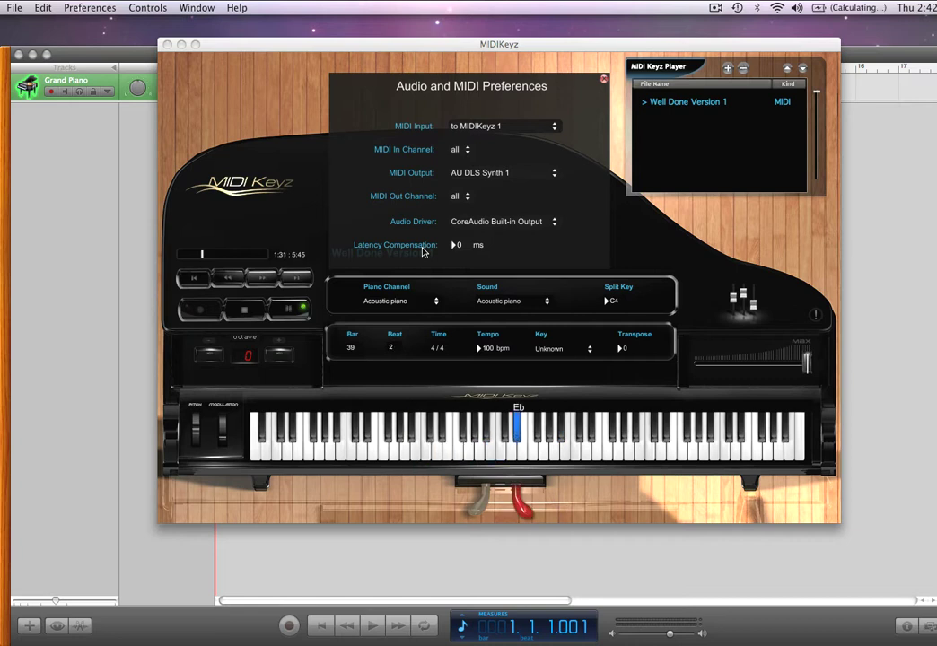
Close and reopen the Audio and MIDI preferences, then bring GarageBand's Sample project forward.
{"action": "left_click", "coordinate": [816, 315]}
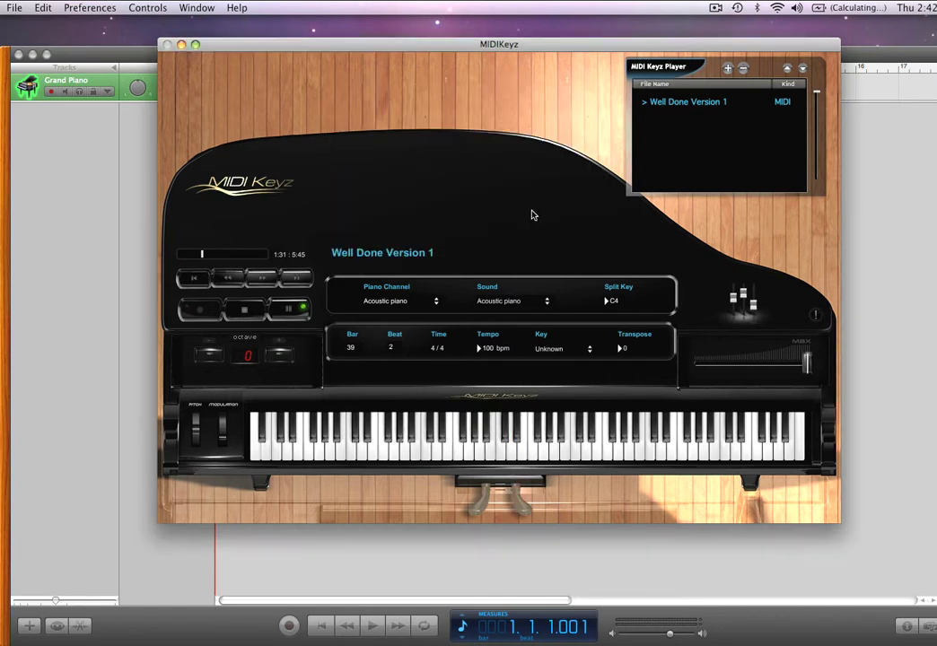
{"action": "left_click", "coordinate": [83, 6]}
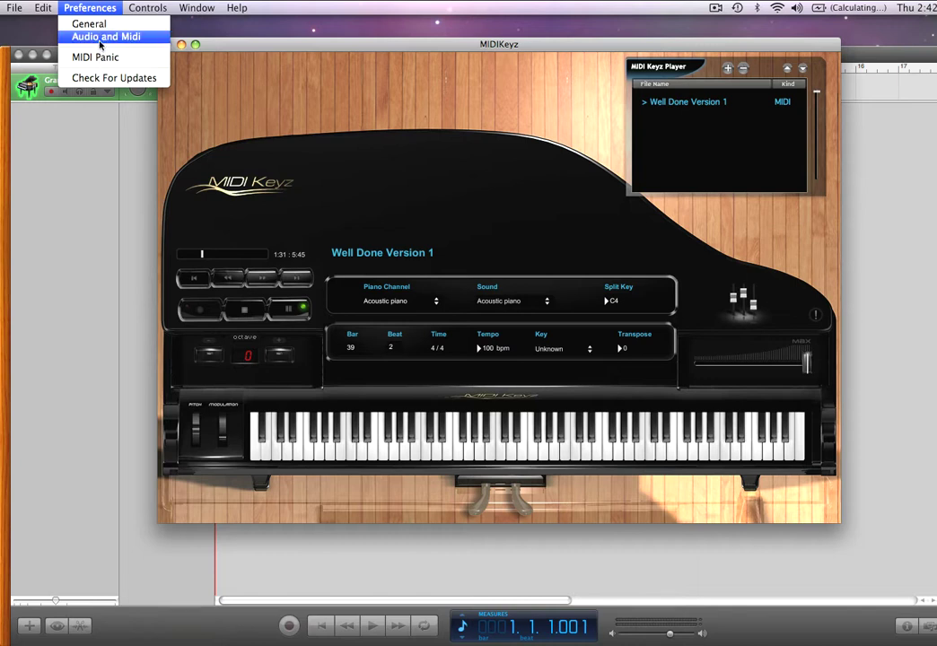
{"action": "left_click", "coordinate": [101, 39]}
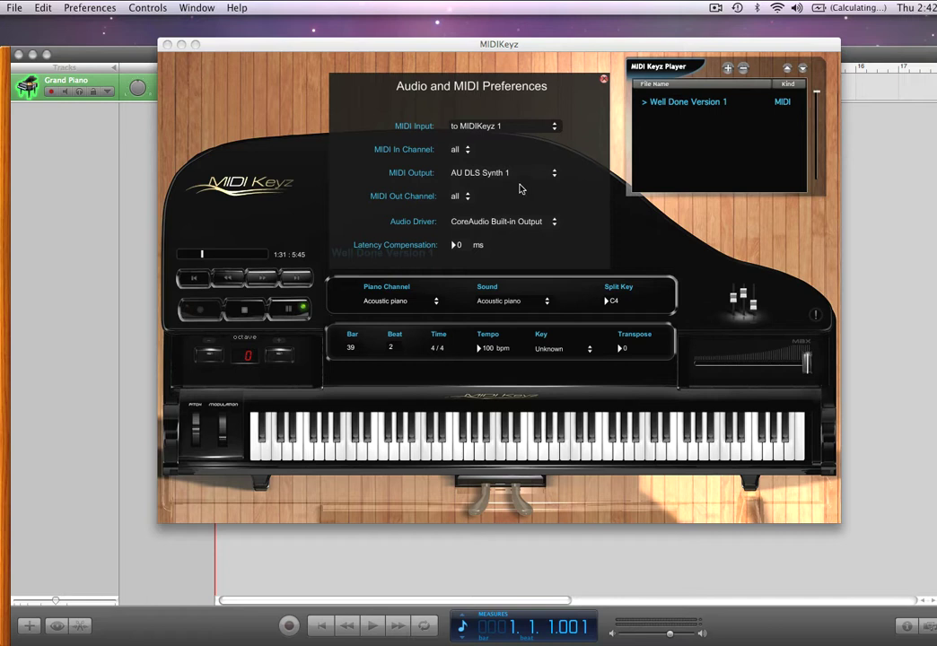
{"action": "left_click", "coordinate": [124, 192]}
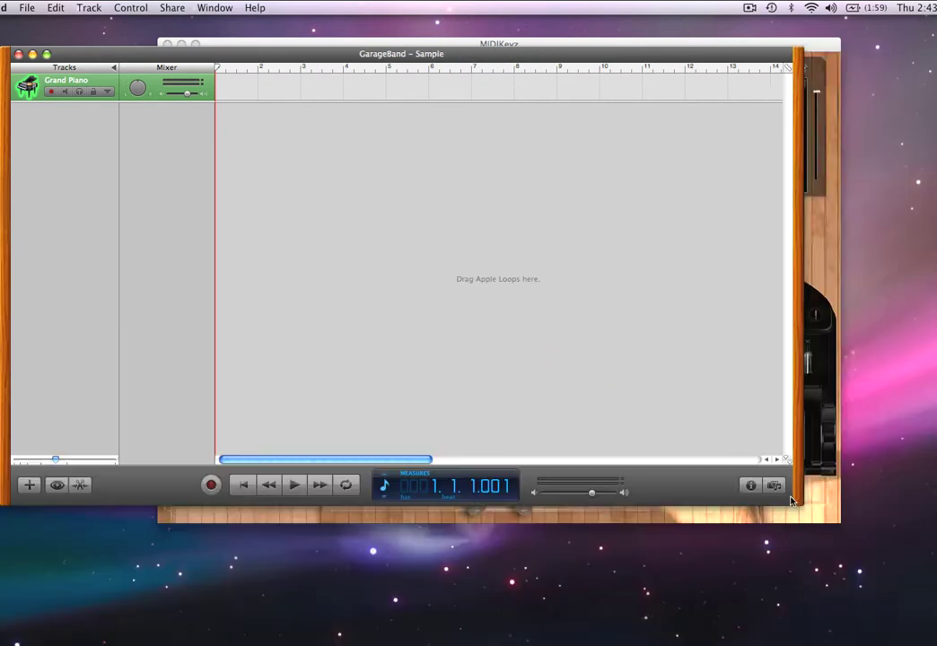
Widen the GarageBand window and reposition it so MIDIKeyz shows behind.
{"action": "left_click_drag", "start_coordinate": [804, 490], "coordinate": [893, 435]}
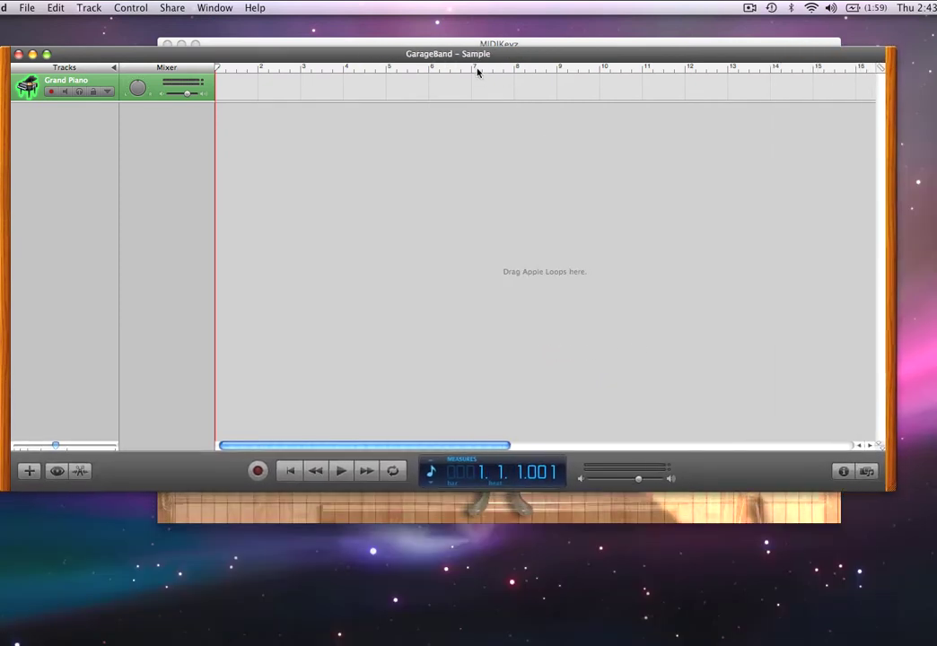
{"action": "left_click_drag", "start_coordinate": [203, 54], "coordinate": [304, 146]}
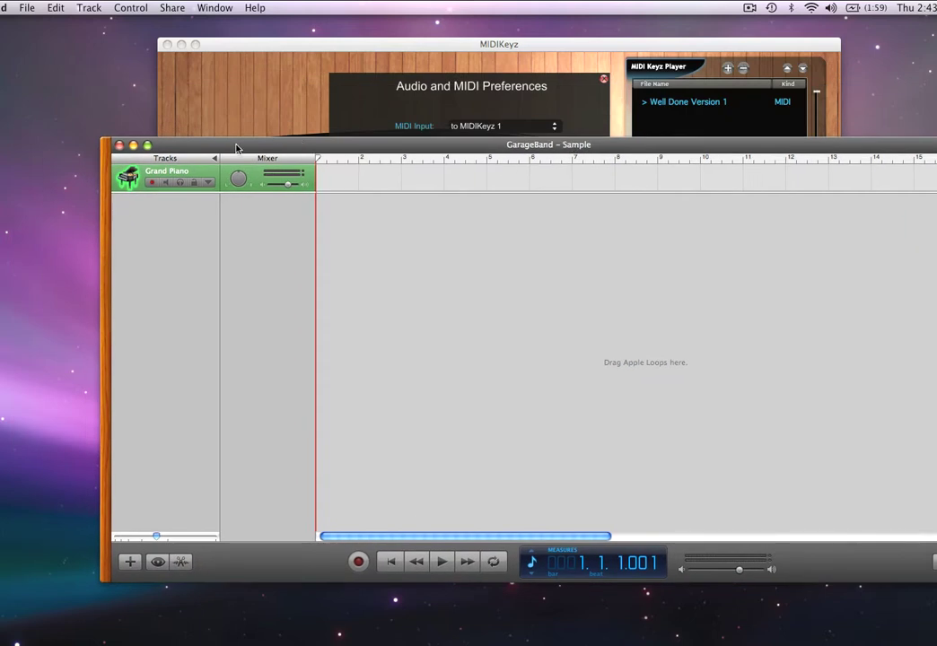
{"action": "left_click_drag", "start_coordinate": [220, 145], "coordinate": [184, 131]}
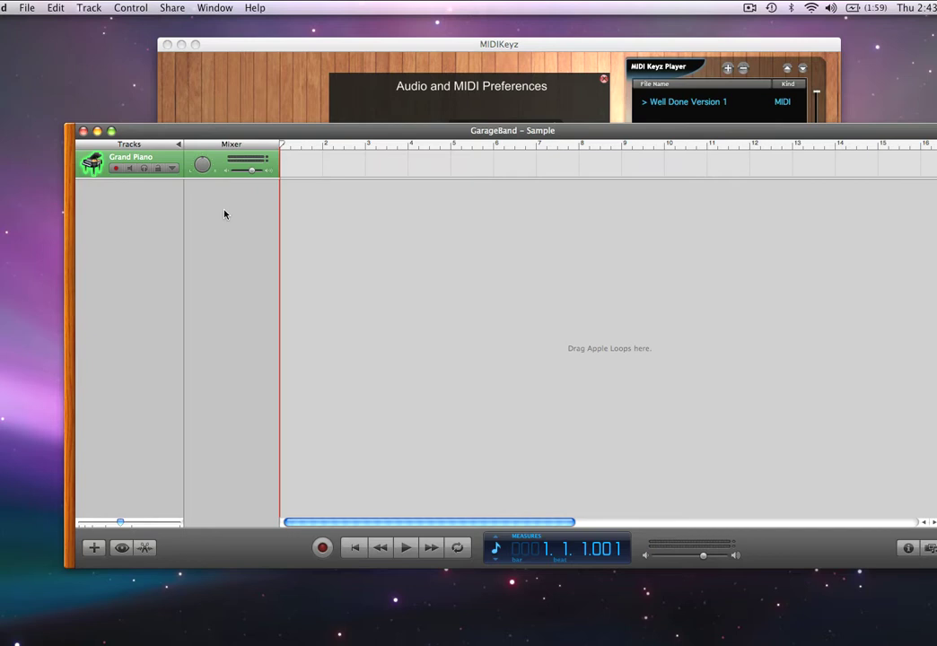
Set the track instrument to Live Grand Piano from Pianos and Keyboards, then fit the window.
{"action": "left_click", "coordinate": [909, 548]}
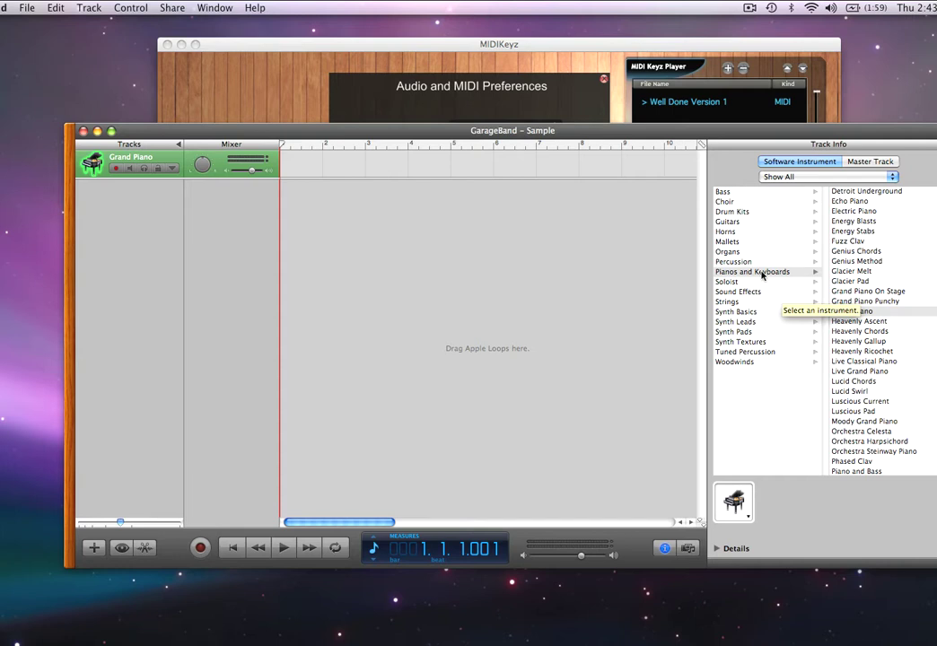
{"action": "left_click", "coordinate": [762, 273]}
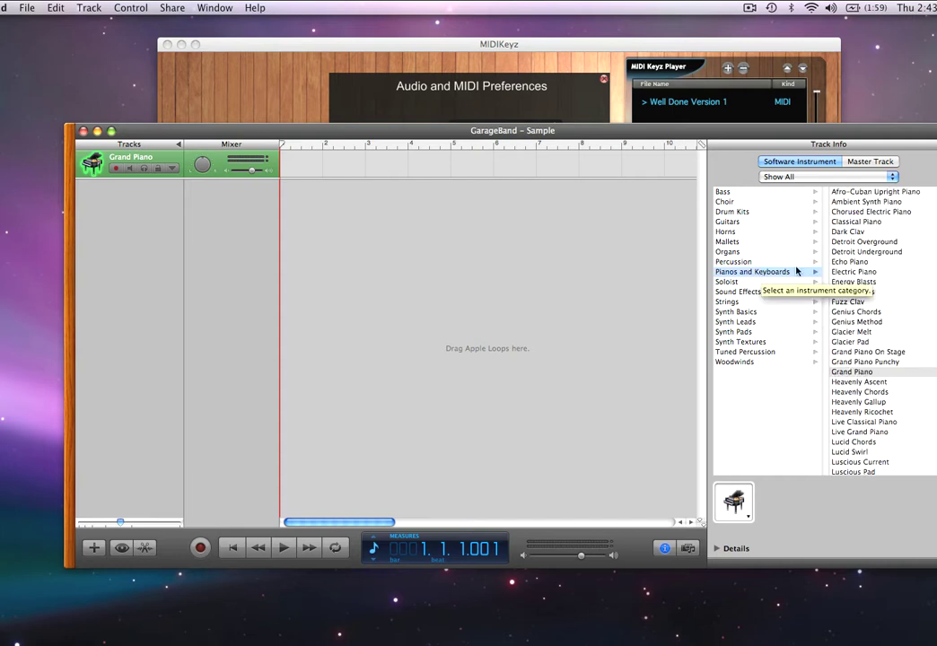
{"action": "left_click", "coordinate": [869, 272]}
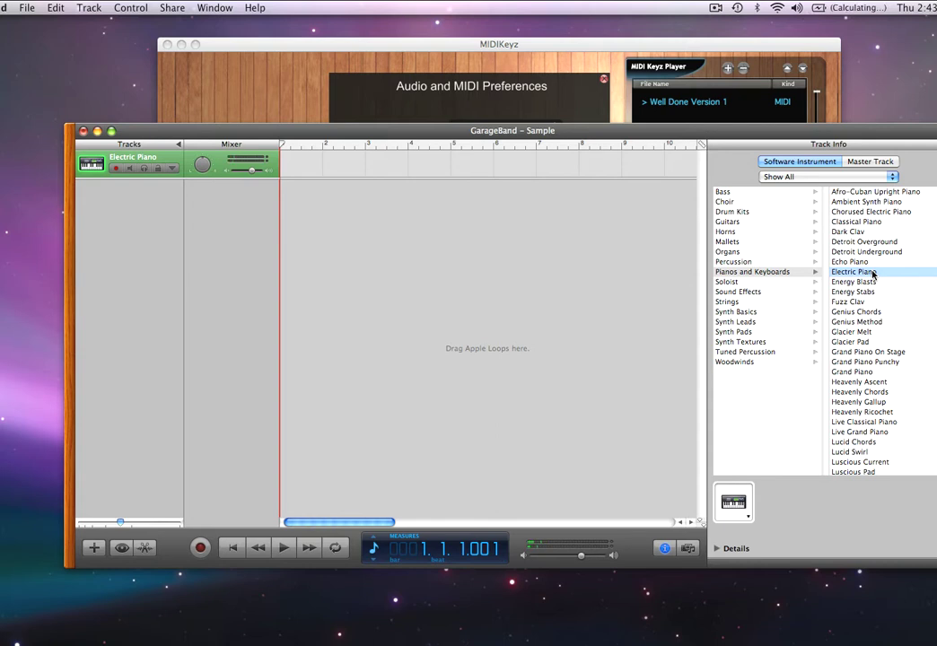
{"action": "left_click", "coordinate": [878, 434]}
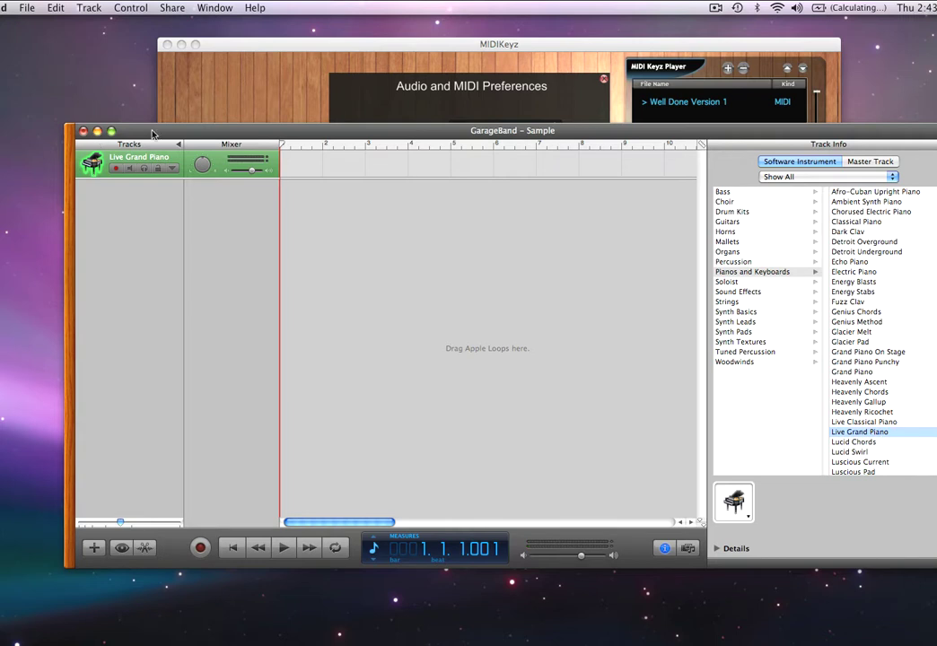
{"action": "left_click", "coordinate": [110, 131]}
{"action": "left_click_drag", "start_coordinate": [111, 88], "coordinate": [116, 93]}
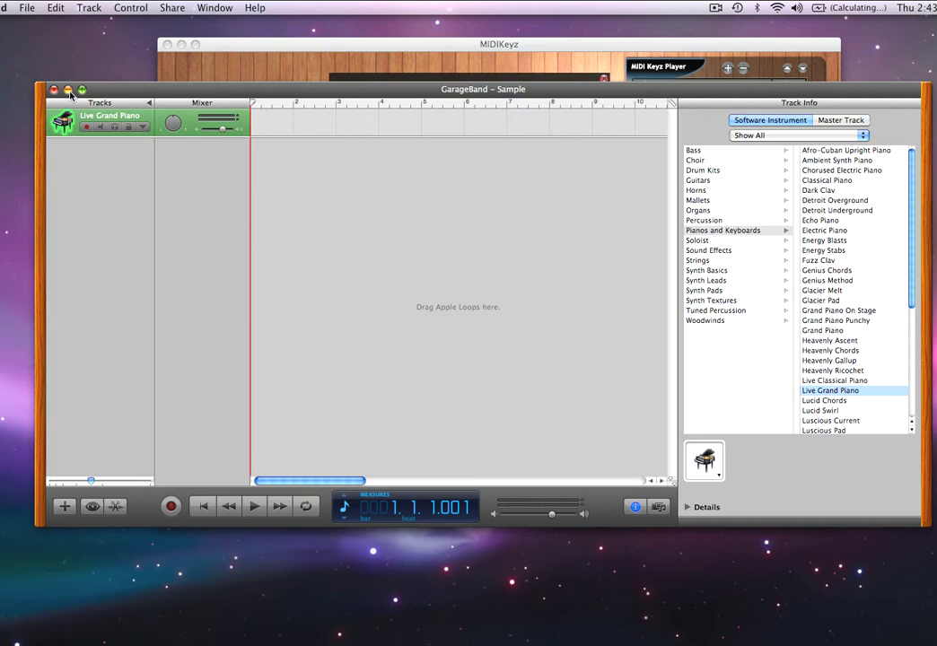
Back in MIDIKeyz, route MIDI output to 'from MIDIKeyz 1' and resume Well Done Version 1.
{"action": "left_click", "coordinate": [68, 91]}
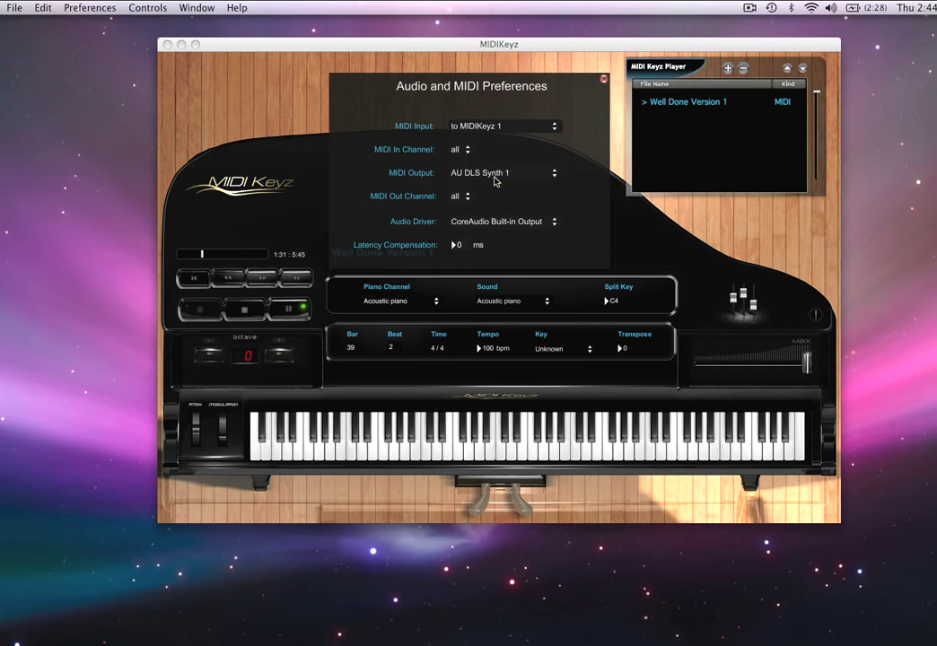
{"action": "left_click", "coordinate": [494, 176]}
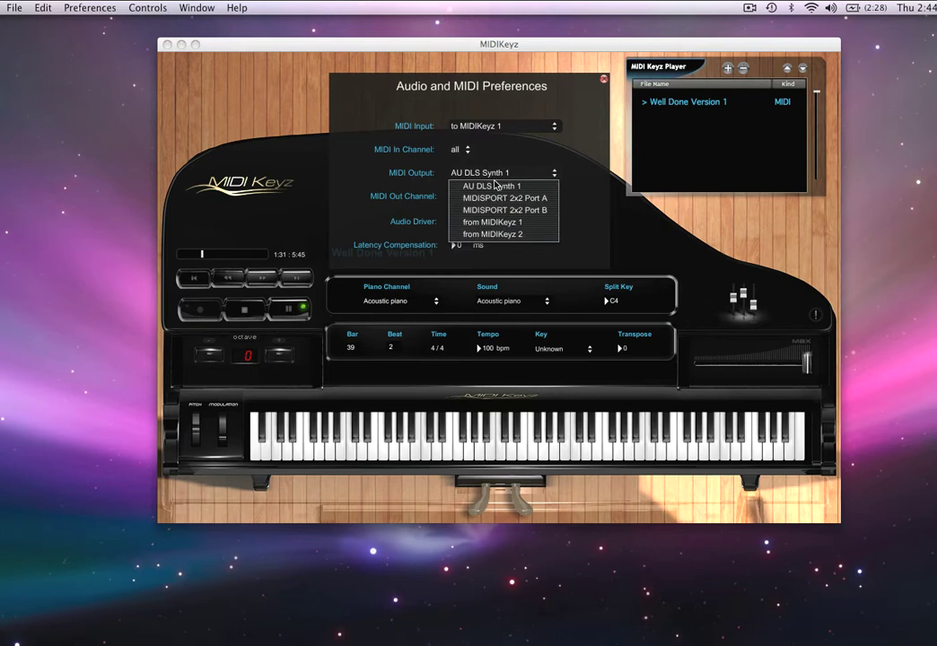
{"action": "left_click", "coordinate": [501, 224]}
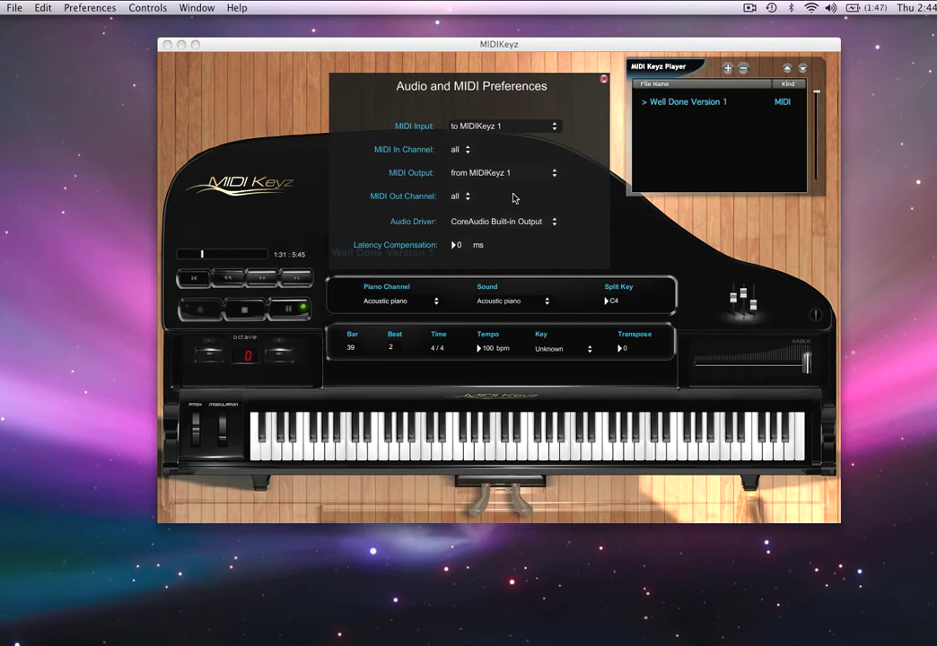
{"action": "key", "text": "space"}
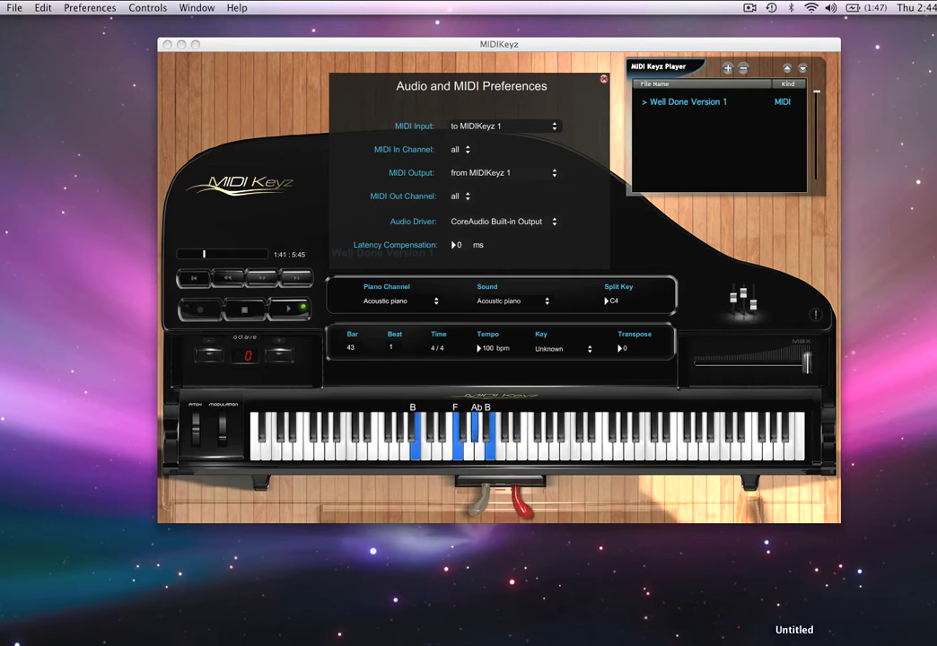
Raise the GarageBand track volume to about 6 dB and switch its instrument to Electric Piano.
{"action": "left_click", "coordinate": [837, 639]}
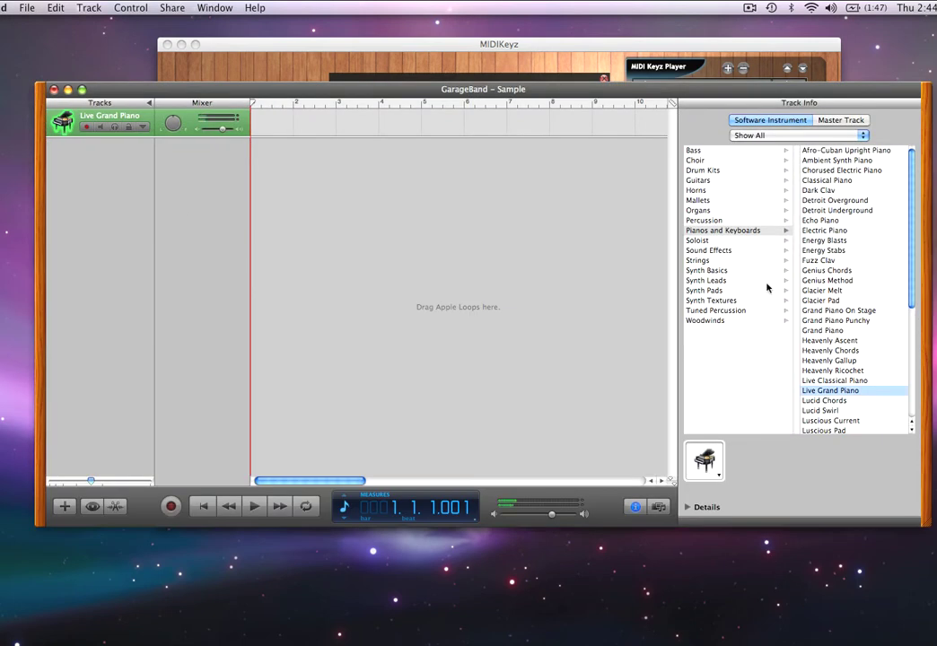
{"action": "left_click_drag", "start_coordinate": [223, 128], "coordinate": [227, 130]}
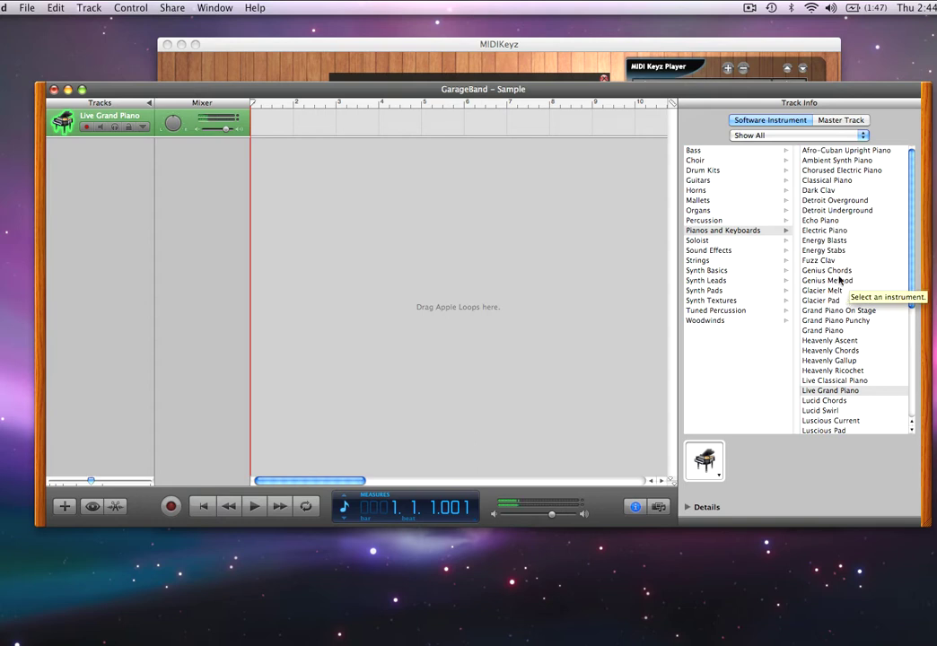
{"action": "scroll", "coordinate": [831, 363], "scroll_direction": "down", "scroll_amount": 1}
{"action": "scroll", "coordinate": [832, 363], "scroll_direction": "down", "scroll_amount": 2}
{"action": "scroll", "coordinate": [830, 360], "scroll_direction": "up", "scroll_amount": 3}
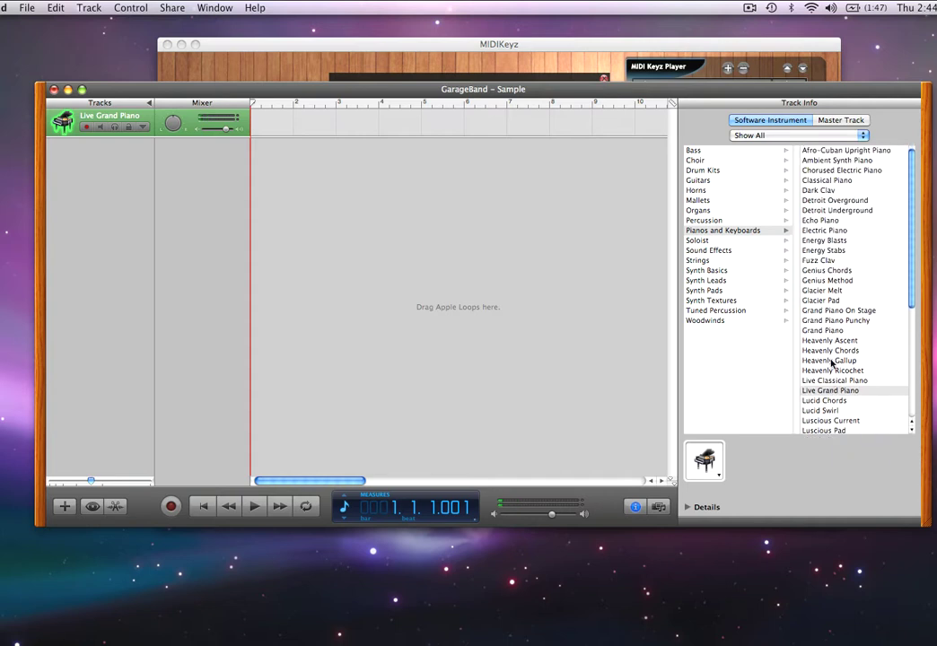
{"action": "left_click", "coordinate": [840, 230]}
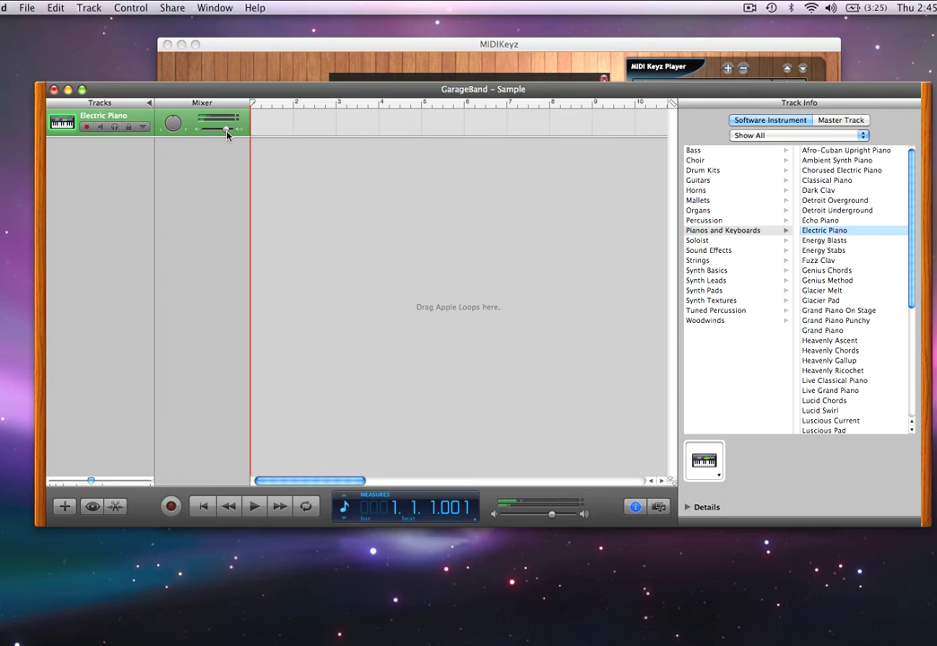
{"action": "left_click_drag", "start_coordinate": [227, 133], "coordinate": [224, 131]}
Return to MIDIKeyz and reopen the Audio and MIDI preferences with MIDIKeyz 1 input and output.
{"action": "left_click", "coordinate": [68, 91]}
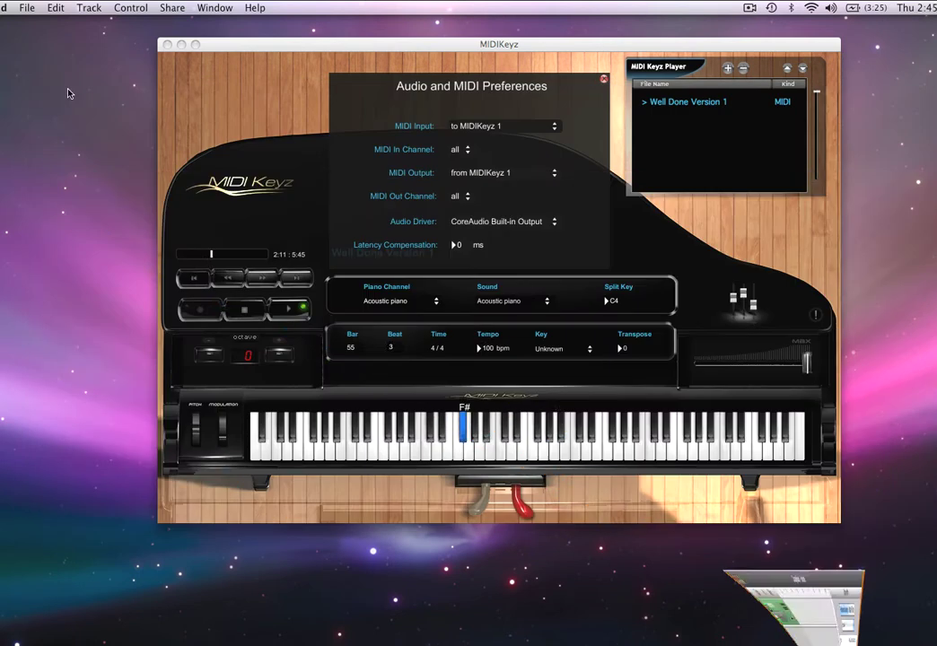
{"action": "left_click", "coordinate": [638, 254]}
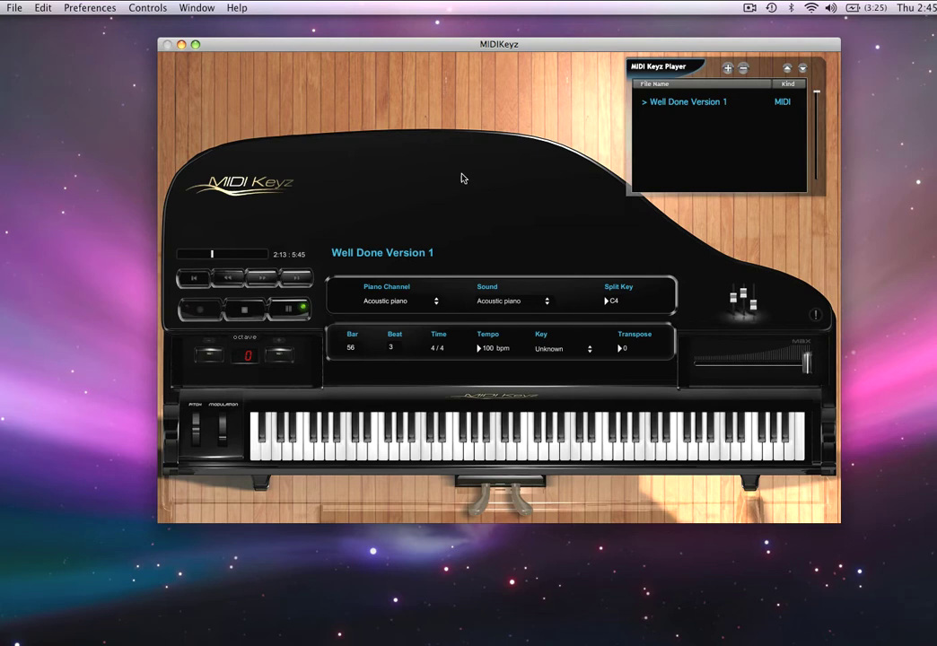
{"action": "left_click", "coordinate": [79, 7]}
{"action": "left_click", "coordinate": [97, 38]}
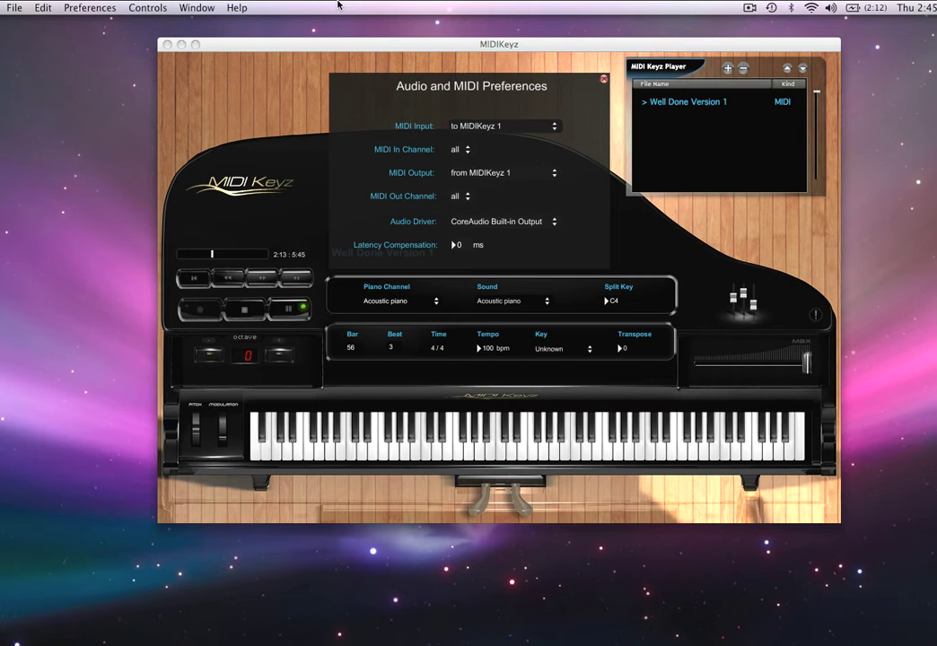
{"action": "left_click", "coordinate": [94, 5]}
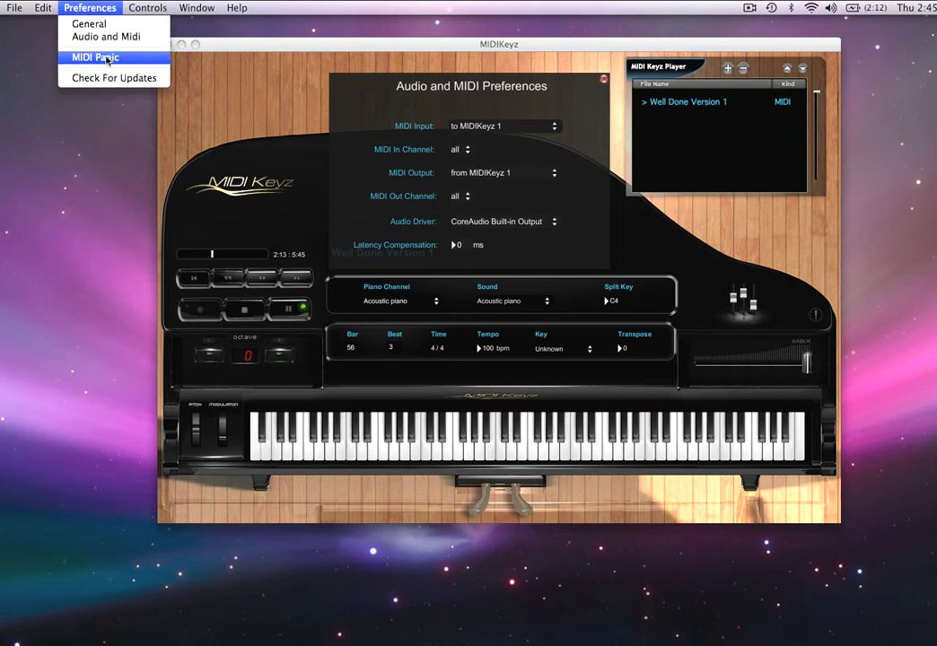
{"action": "left_click", "coordinate": [104, 36]}
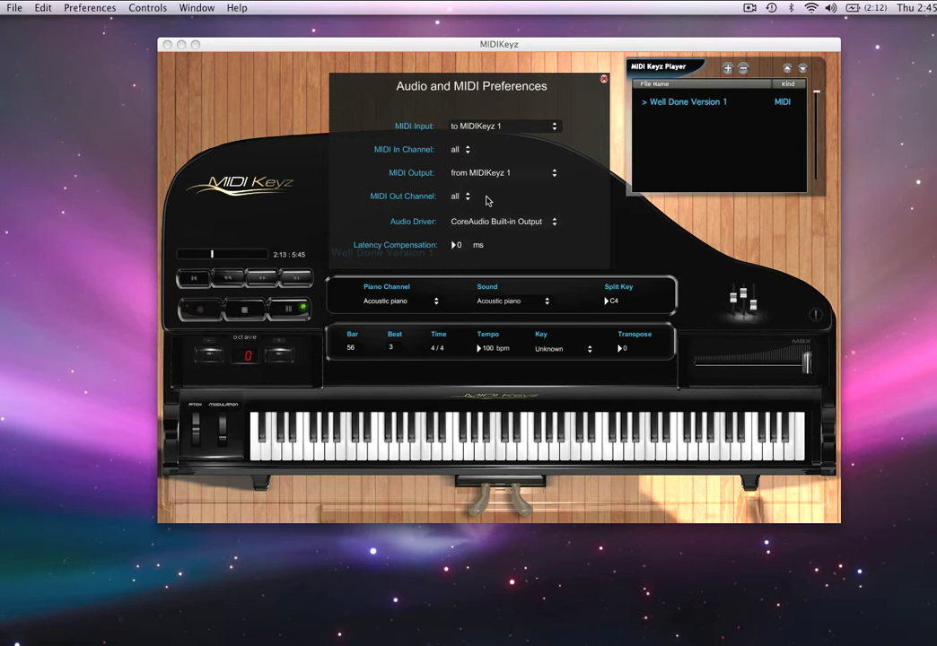
Enable QWERTY keyboard input in MIDIKeyz's General preferences.
{"action": "left_click", "coordinate": [86, 7]}
{"action": "left_click", "coordinate": [89, 27]}
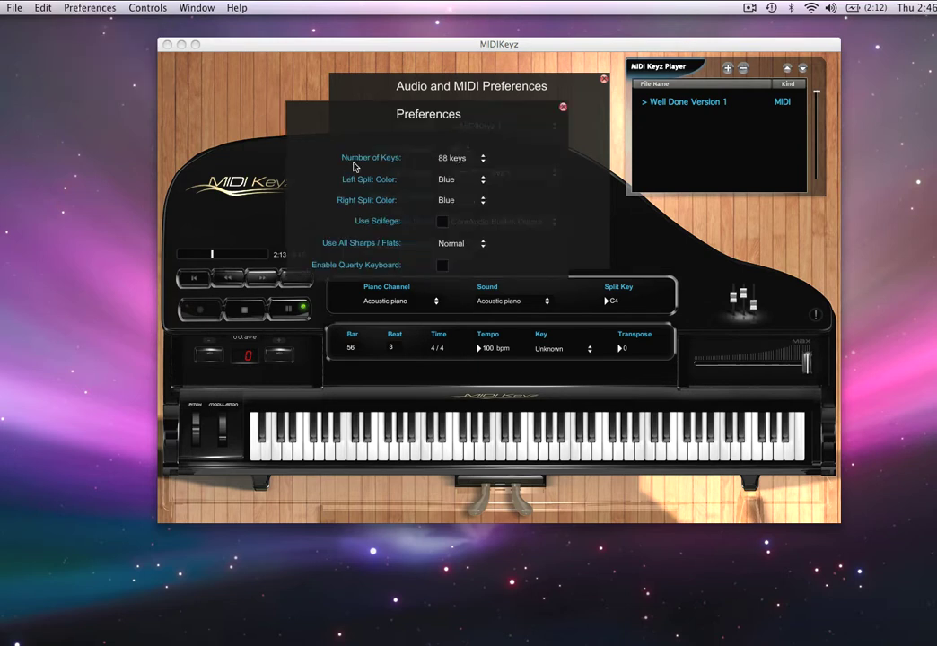
{"action": "left_click", "coordinate": [442, 266]}
Play notes H, J, D, K, F, H from the computer keyboard, then close the Audio and MIDI panel.
{"action": "key", "text": "h"}
{"action": "key", "text": "j"}
{"action": "key", "text": "d"}
{"action": "key", "text": "k"}
{"action": "key", "text": "j"}
{"action": "key", "text": "f"}
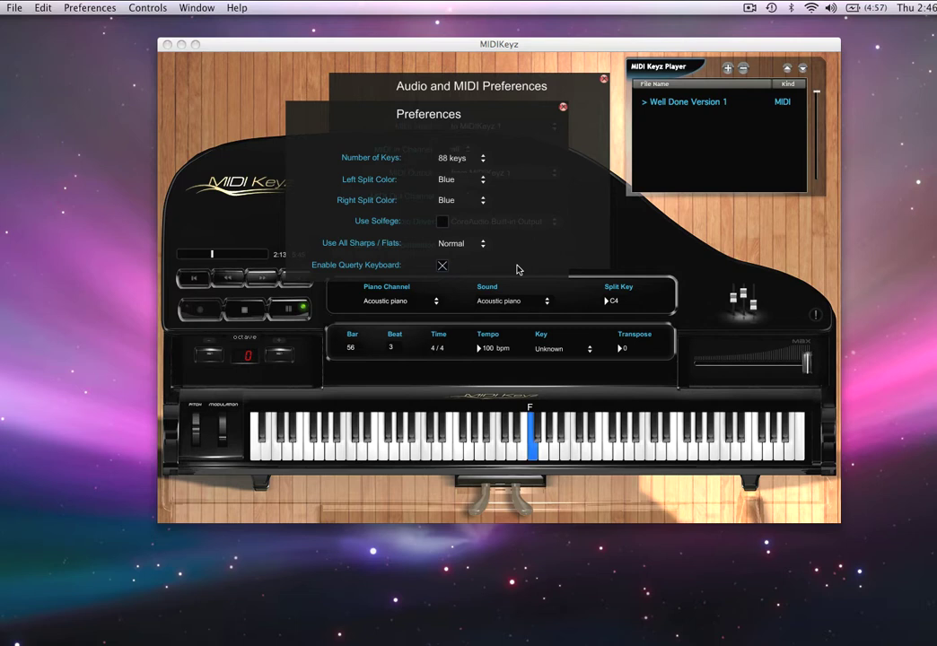
{"action": "key", "text": "h"}
{"action": "left_click", "coordinate": [603, 80]}
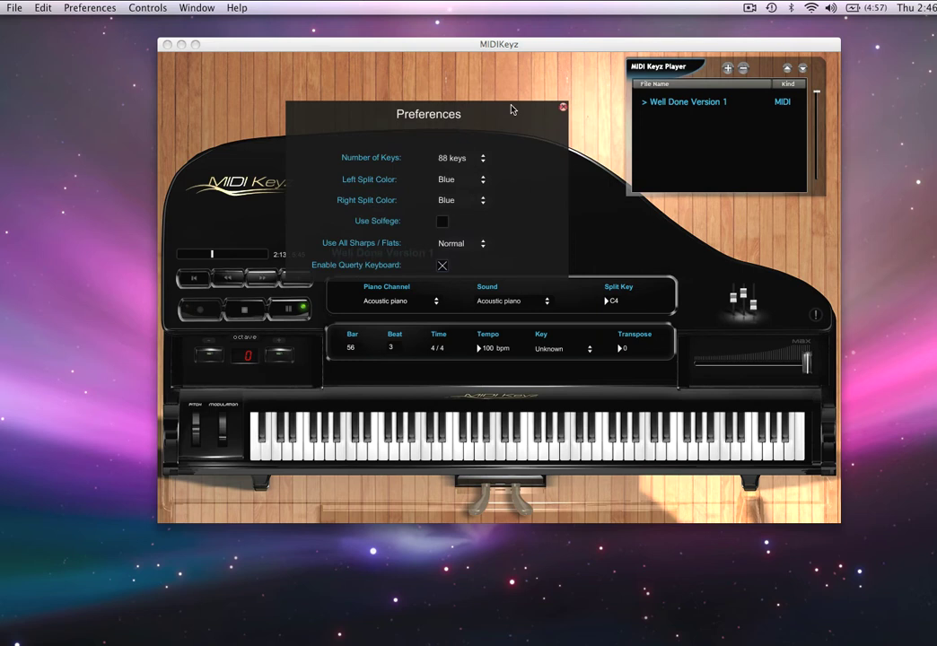
{"action": "left_click_drag", "start_coordinate": [509, 117], "coordinate": [518, 114]}
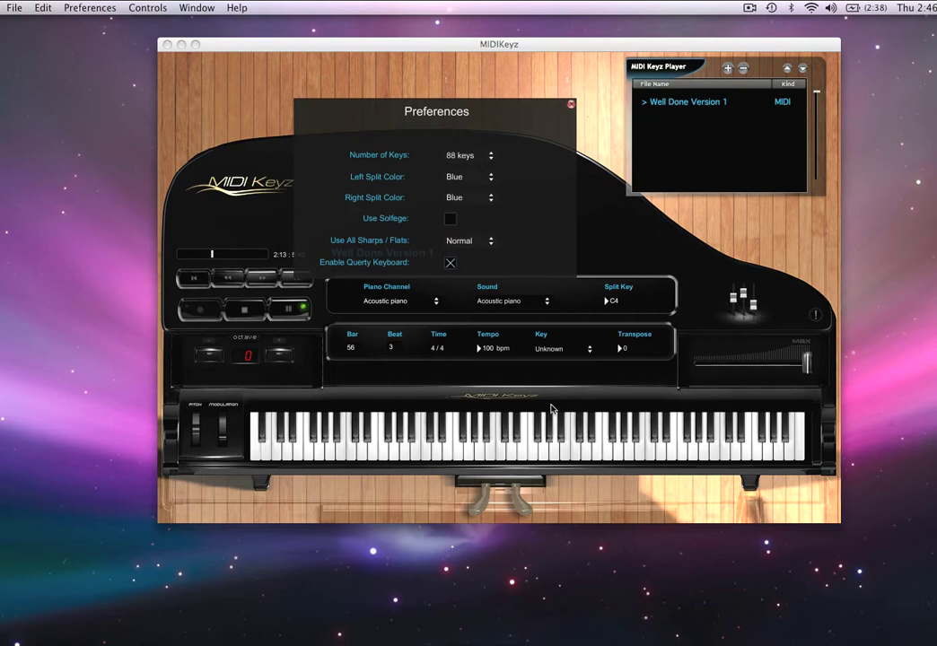
Record a take on GarageBand's Electric Piano track while playing notes in MIDIKeyz.
{"action": "left_click", "coordinate": [574, 641]}
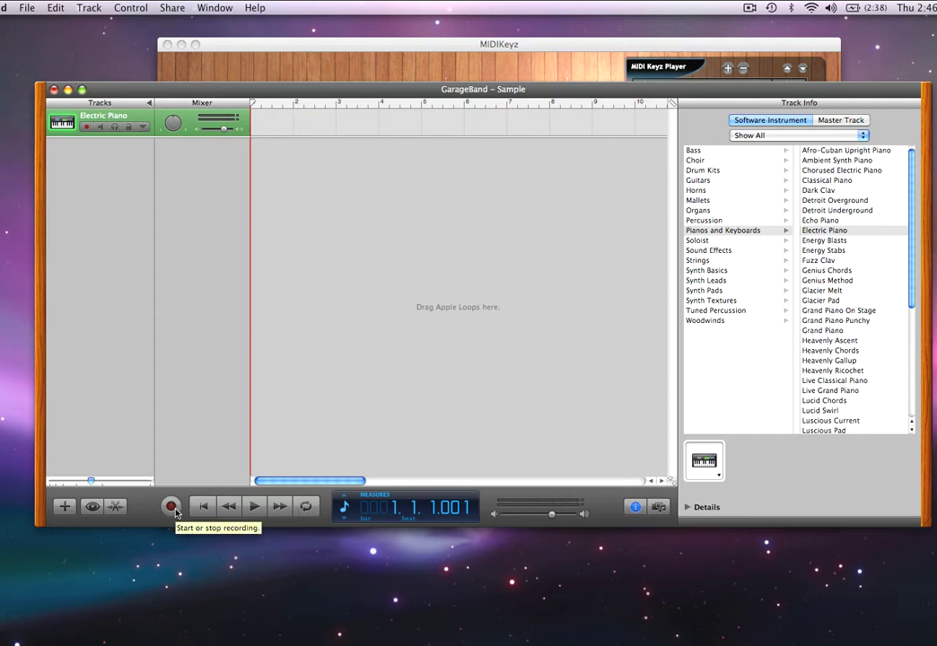
{"action": "left_click", "coordinate": [172, 507]}
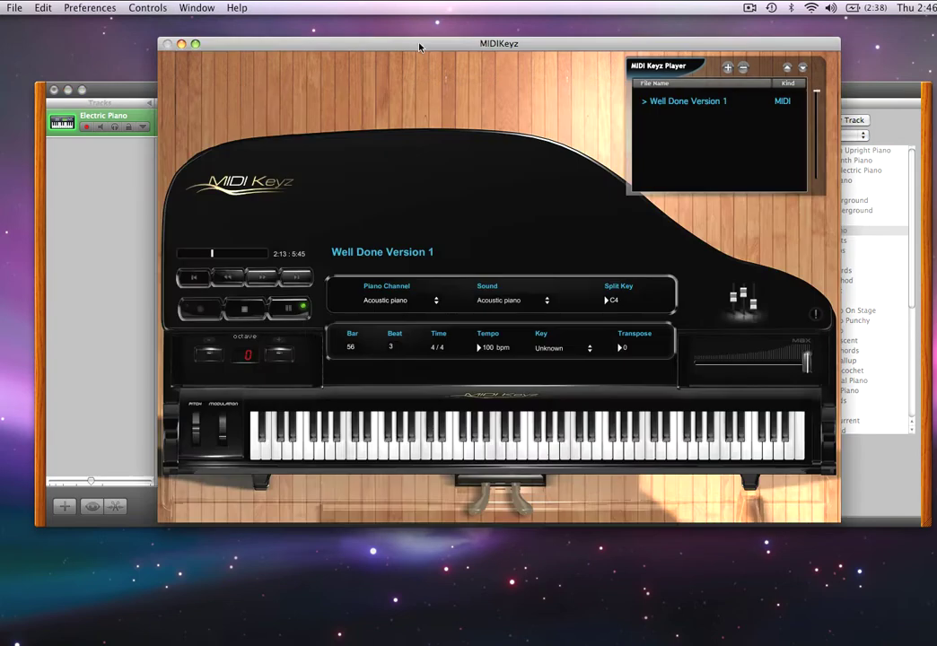
{"action": "left_click", "coordinate": [419, 48]}
{"action": "left_click", "coordinate": [113, 86]}
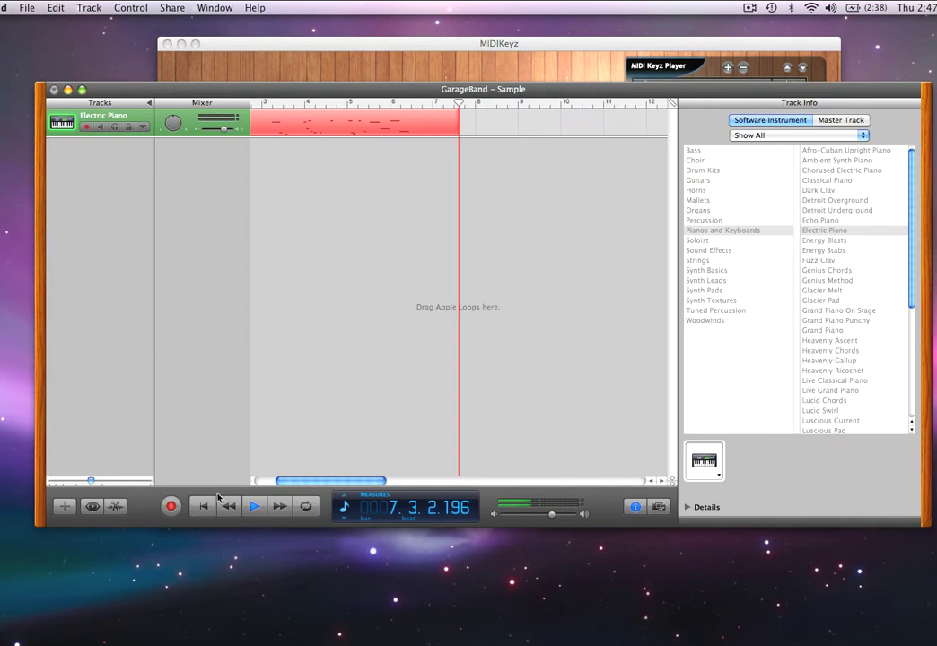
{"action": "left_click", "coordinate": [255, 508]}
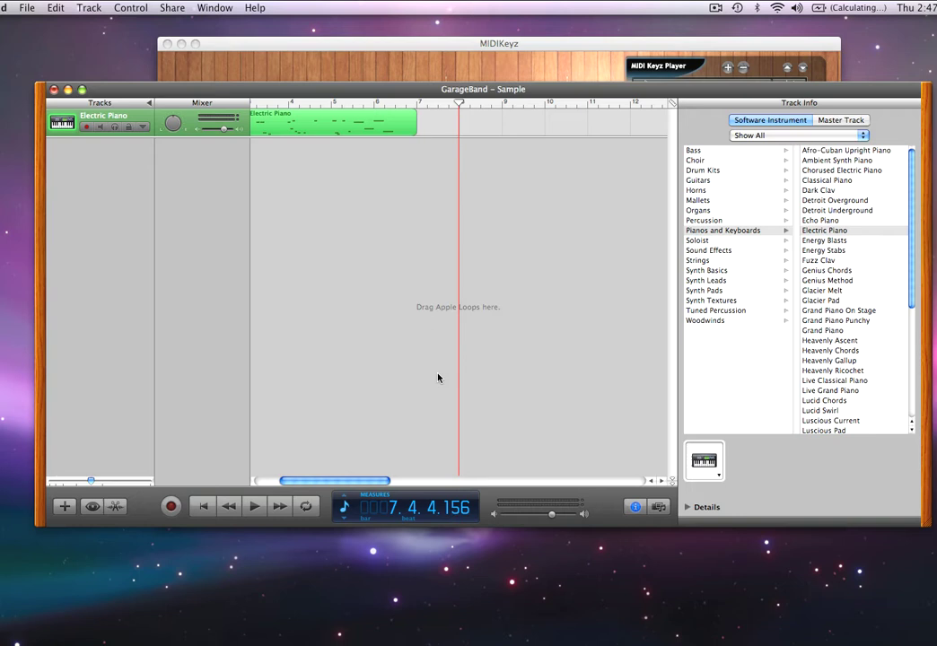
{"action": "left_click", "coordinate": [439, 49]}
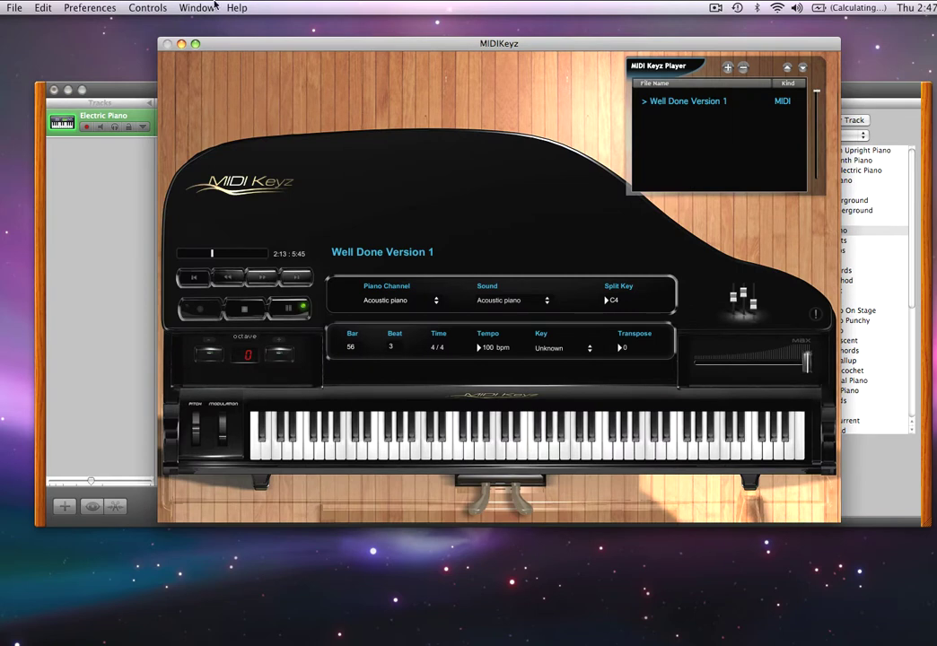
Reopen MIDIKeyz's General preferences and test a note with the A key.
{"action": "left_click", "coordinate": [110, 7]}
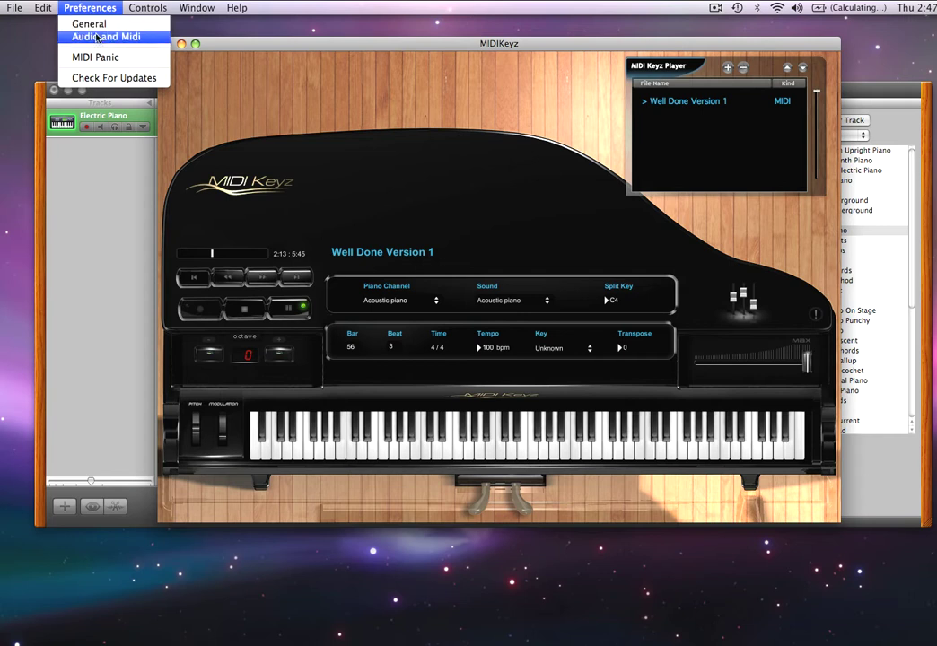
{"action": "left_click", "coordinate": [96, 26]}
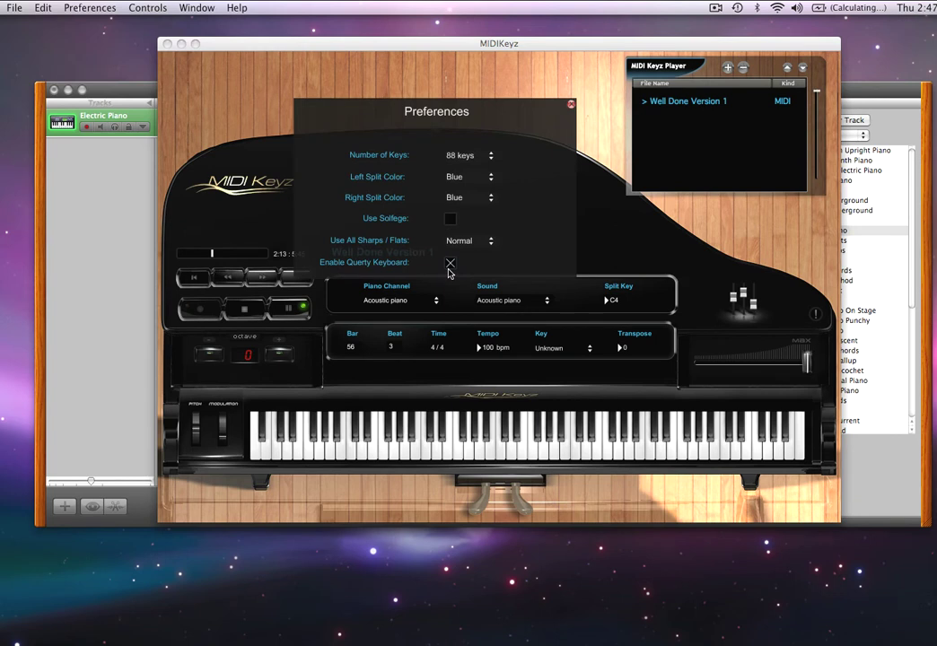
{"action": "key", "text": "a"}
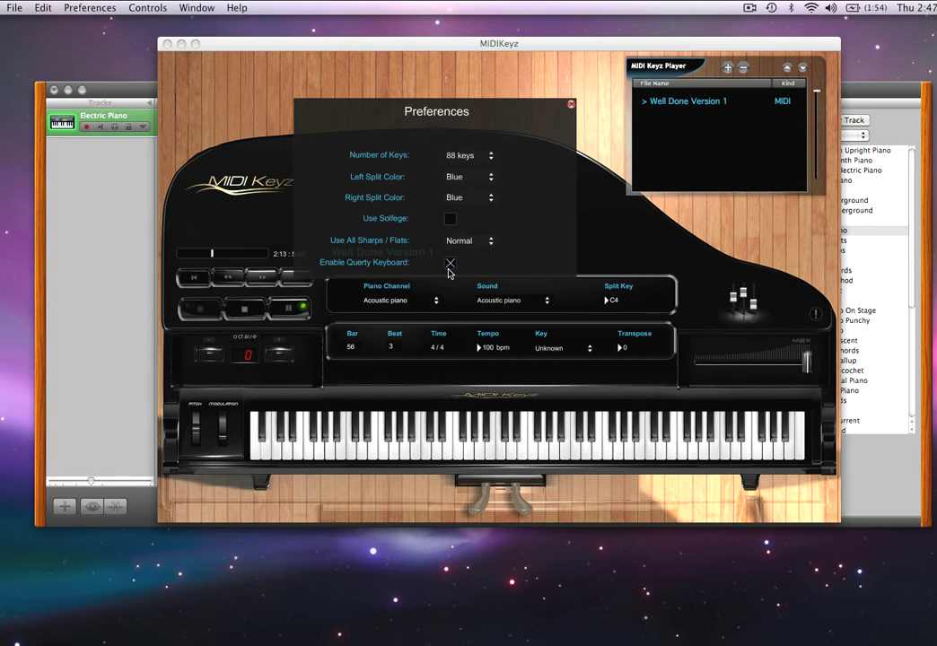
Bring up the Audio and MIDI settings, then close both the General and Audio and MIDI panels.
{"action": "left_click", "coordinate": [90, 7]}
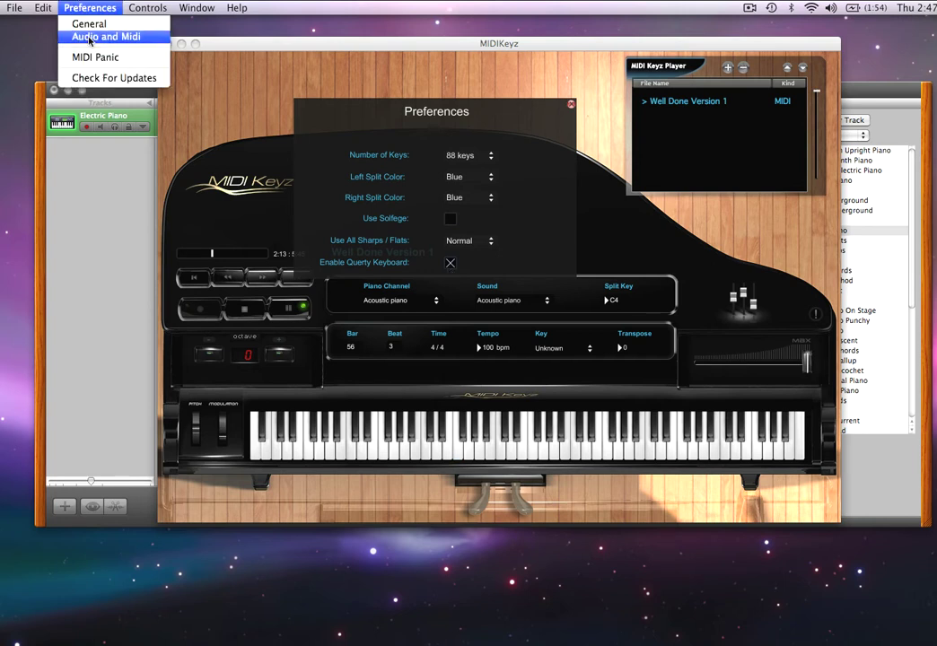
{"action": "left_click", "coordinate": [90, 38]}
{"action": "left_click", "coordinate": [309, 126]}
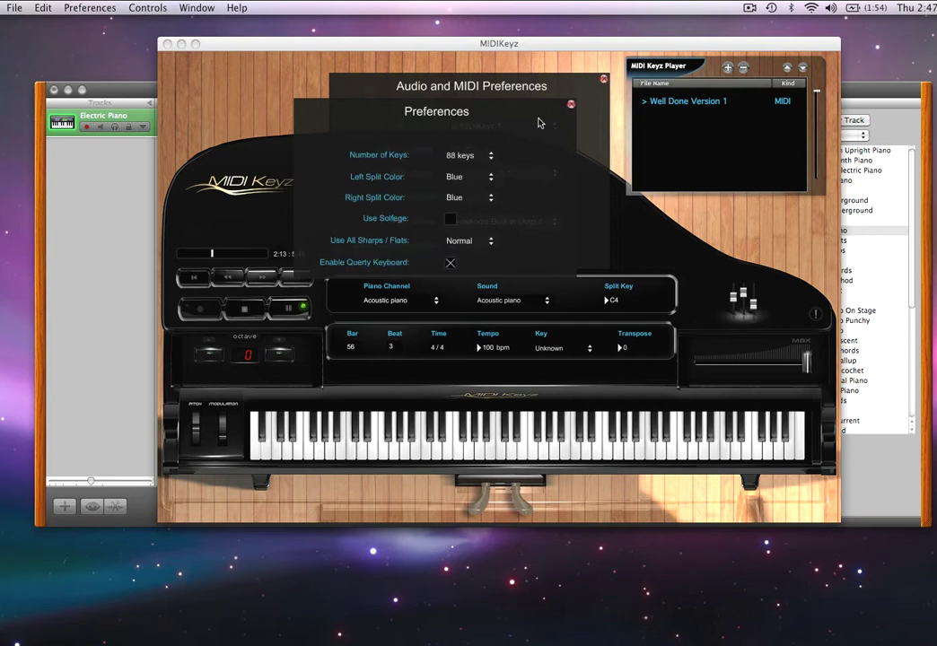
{"action": "left_click", "coordinate": [571, 104]}
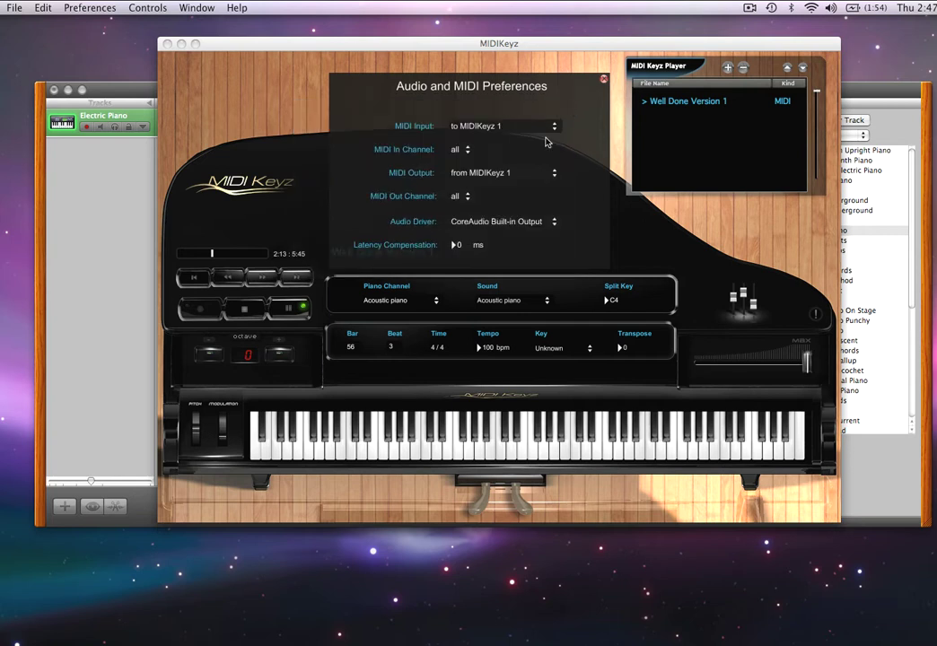
{"action": "left_click", "coordinate": [605, 81]}
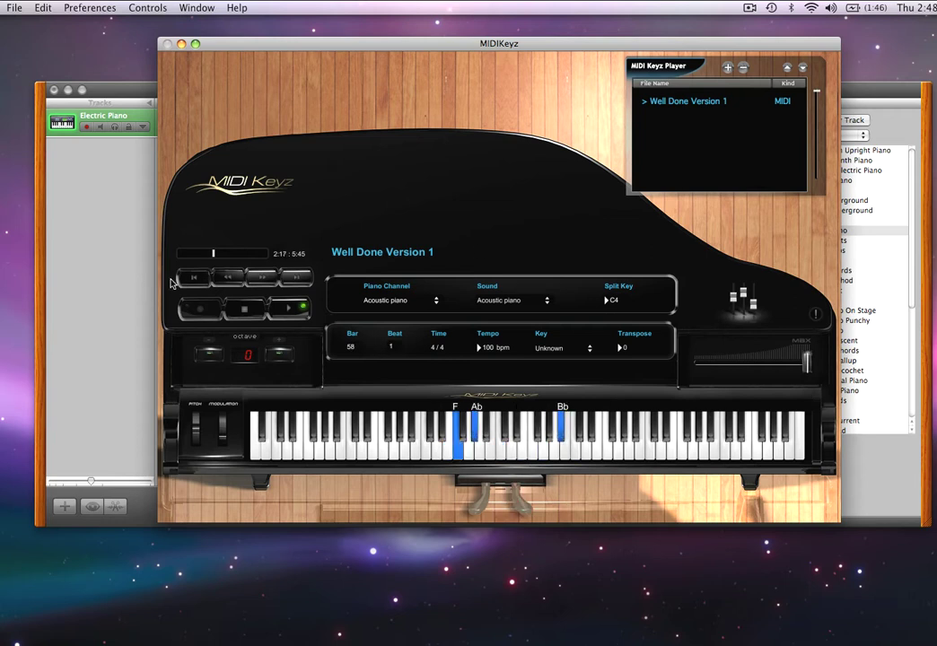
In Audio and Midi preferences, set MIDI Output to AU DLS Synth 1, then back to 'from MIDIKeyz 1'.
{"action": "left_click", "coordinate": [89, 7]}
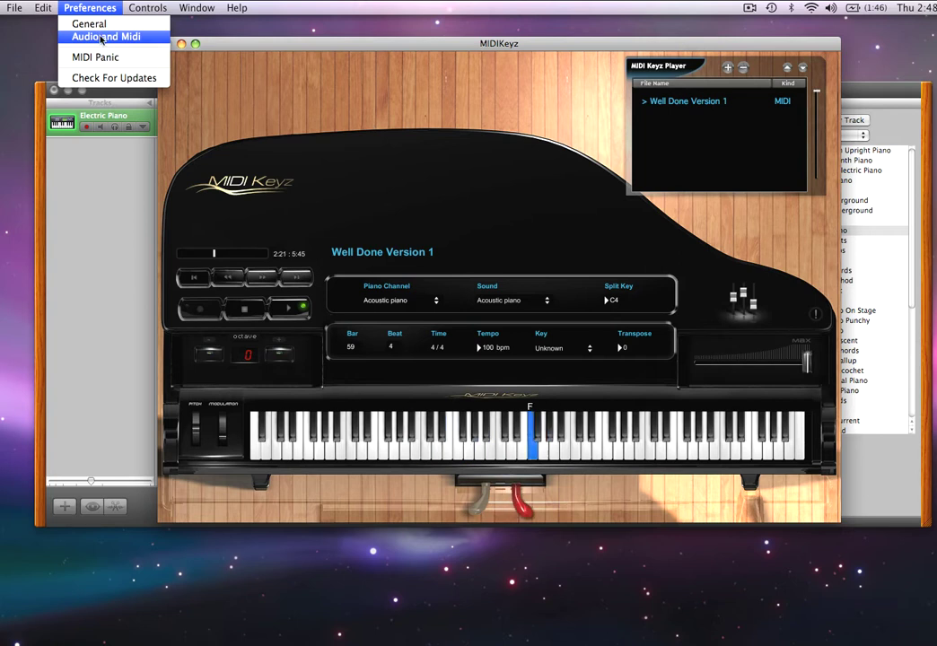
{"action": "left_click", "coordinate": [102, 36]}
{"action": "left_click", "coordinate": [516, 175]}
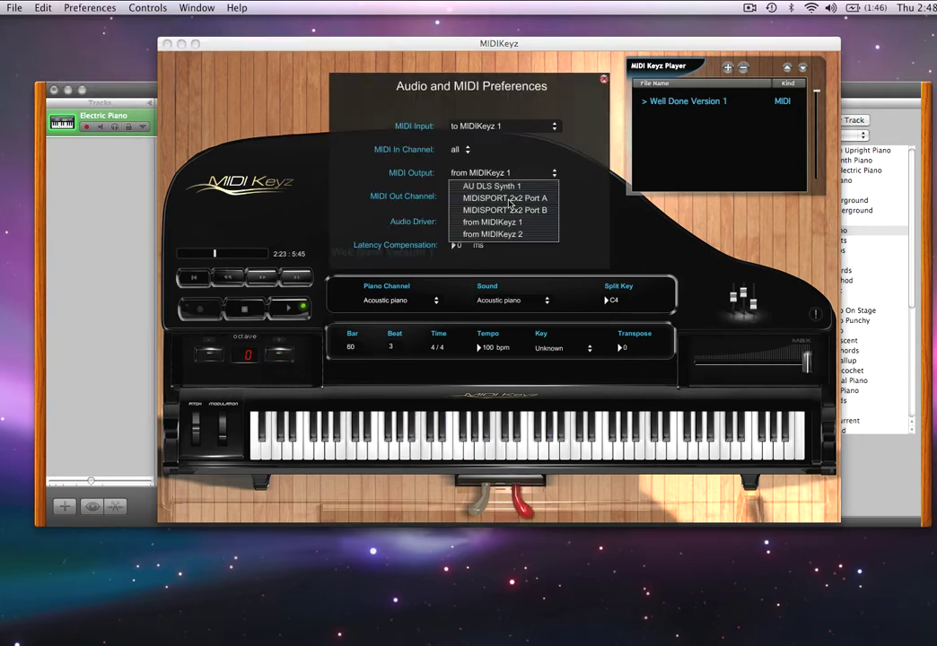
{"action": "left_click", "coordinate": [508, 187]}
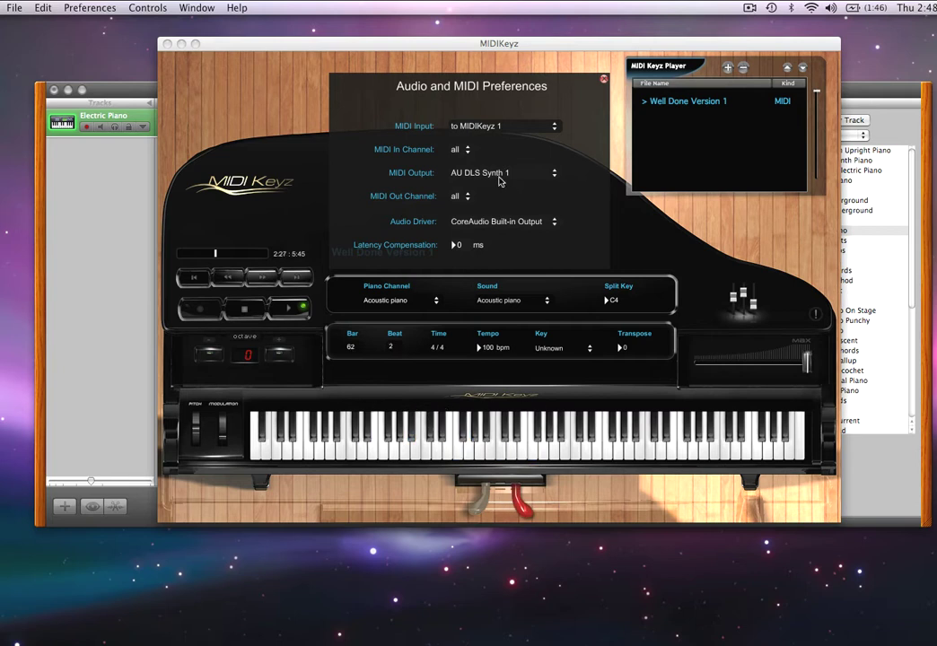
{"action": "left_click", "coordinate": [499, 174]}
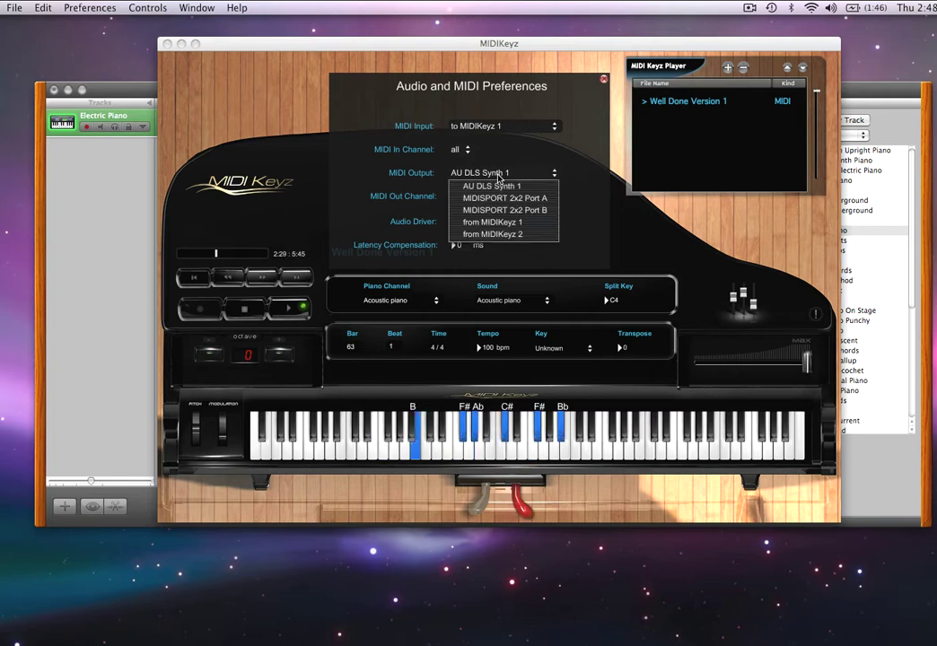
{"action": "left_click", "coordinate": [508, 223]}
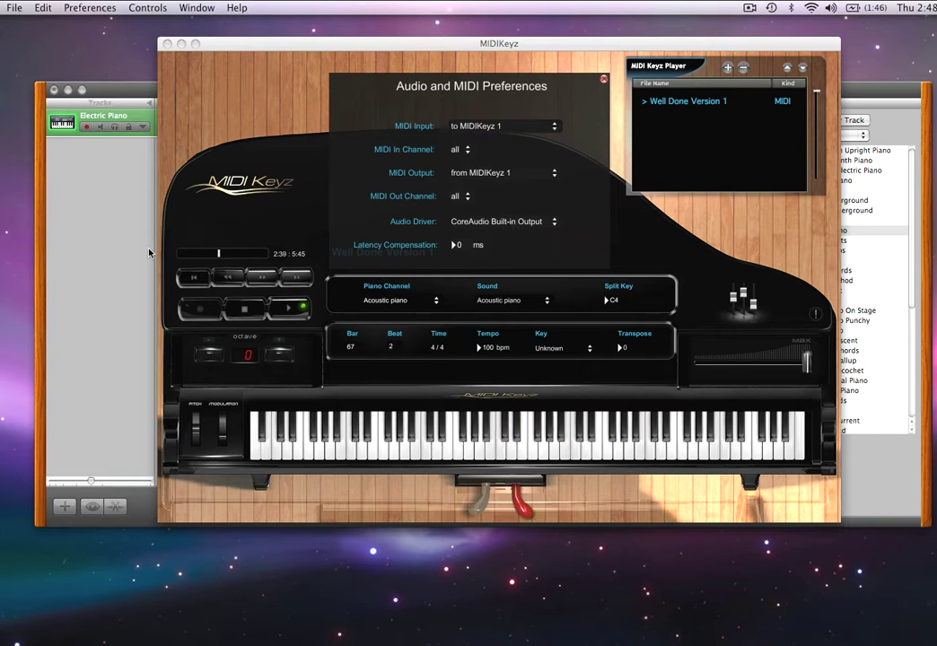
In GarageBand, pick Xtra String Ens Legato from the Strings instruments for the track.
{"action": "left_click", "coordinate": [120, 213]}
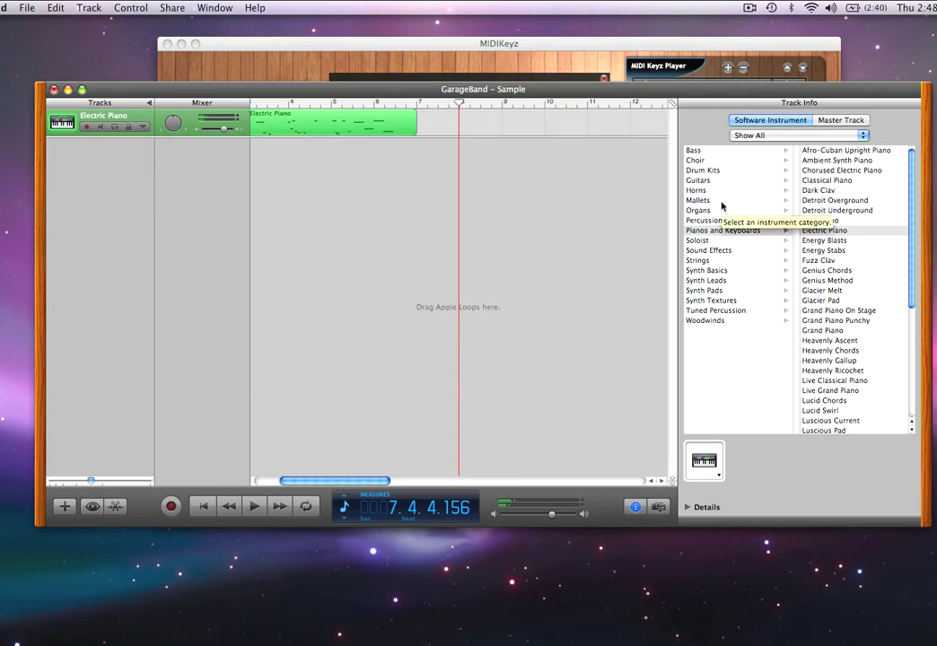
{"action": "left_click", "coordinate": [703, 262]}
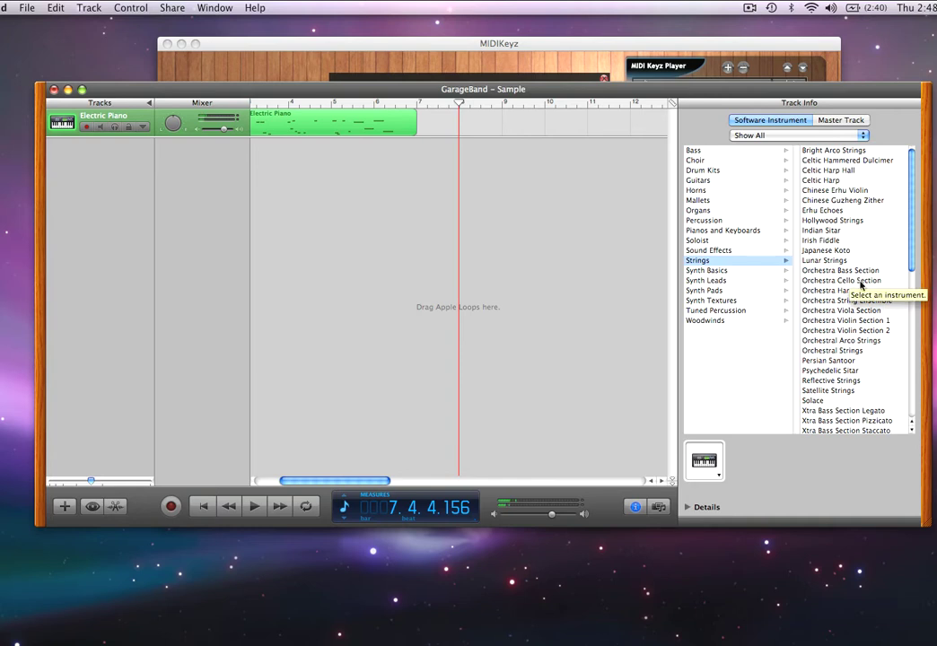
{"action": "scroll", "coordinate": [850, 235], "scroll_direction": "down", "scroll_amount": 4}
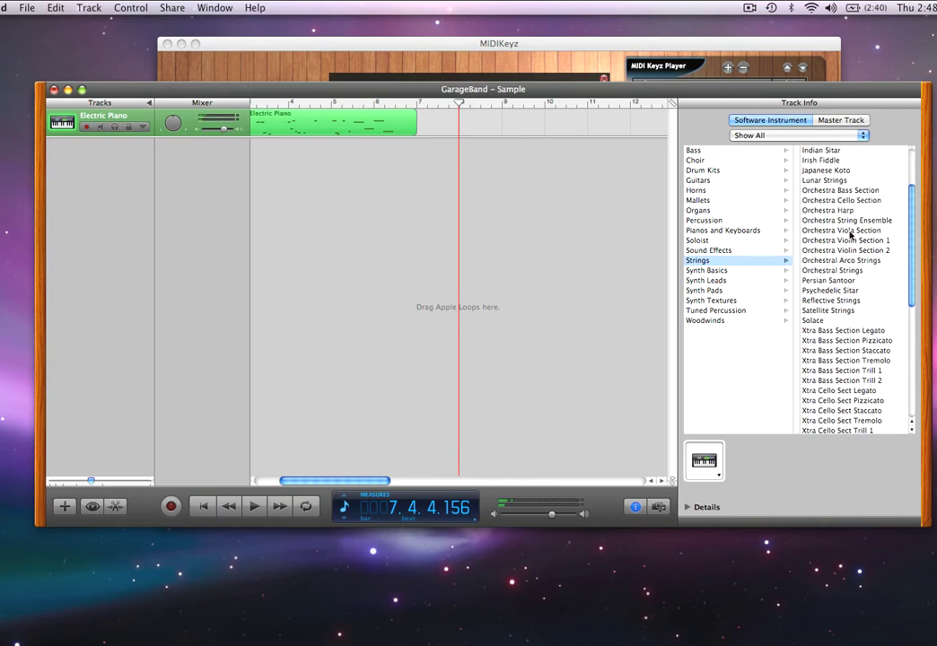
{"action": "scroll", "coordinate": [850, 236], "scroll_direction": "down", "scroll_amount": 1}
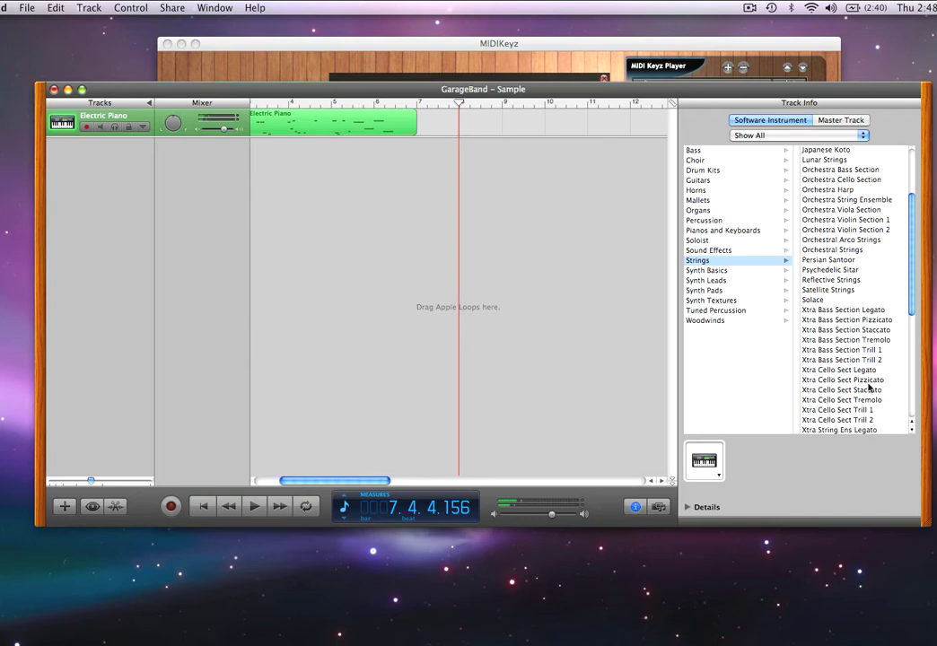
{"action": "scroll", "coordinate": [869, 388], "scroll_direction": "down", "scroll_amount": 3}
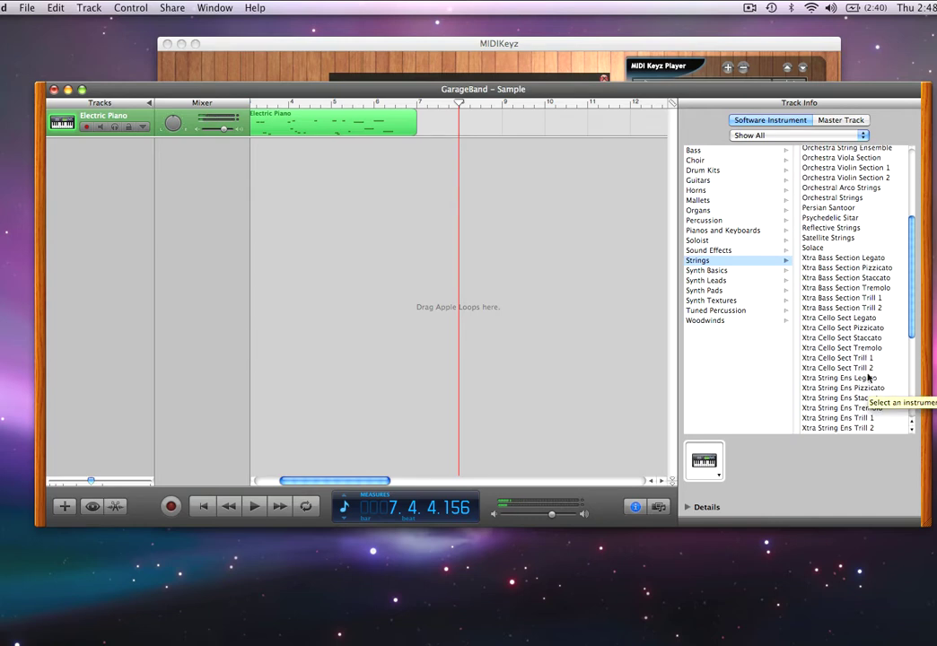
{"action": "left_click", "coordinate": [867, 378]}
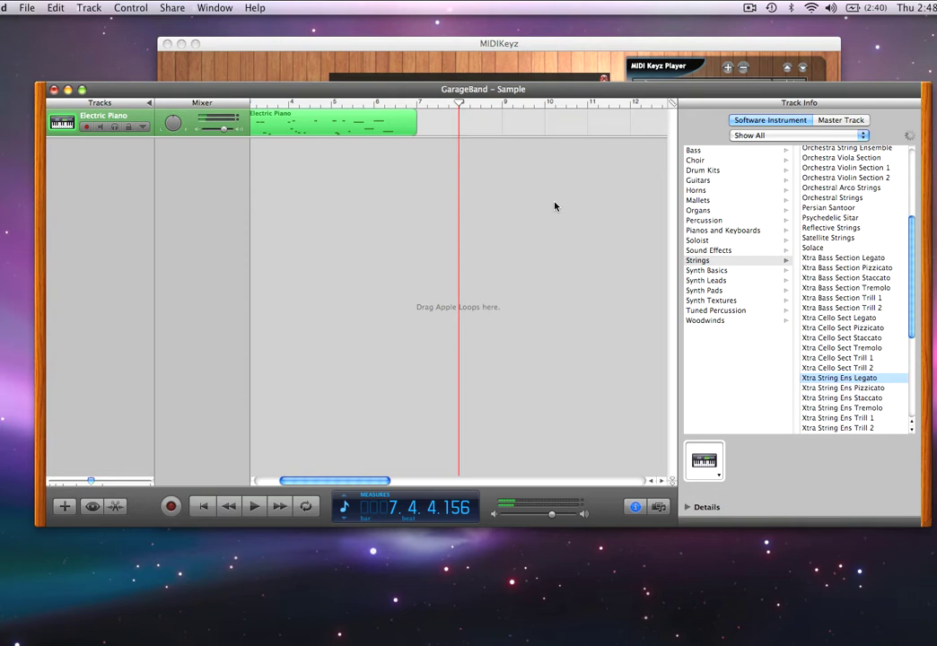
Bring up MIDIKeyz's Audio and MIDI settings to confirm both ports use MIDIKeyz 1.
{"action": "left_click", "coordinate": [511, 75]}
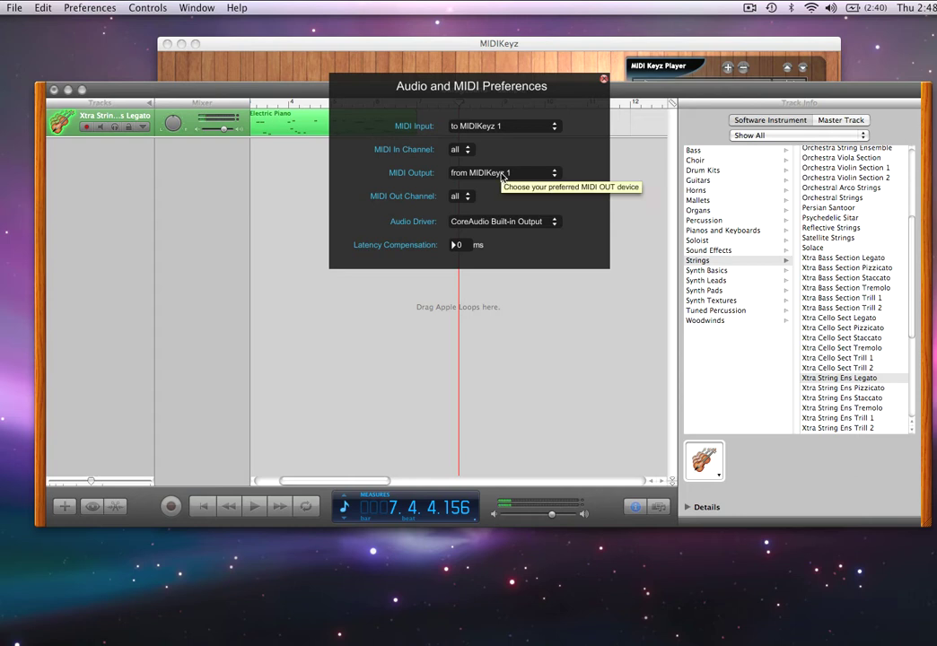
{"action": "left_click", "coordinate": [551, 514]}
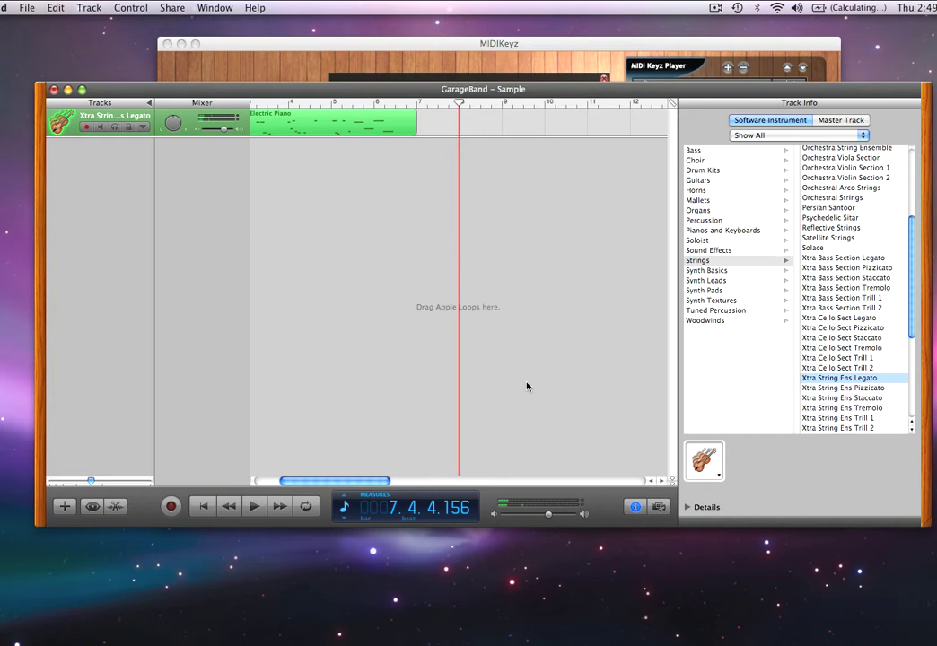
{"action": "left_click", "coordinate": [496, 78]}
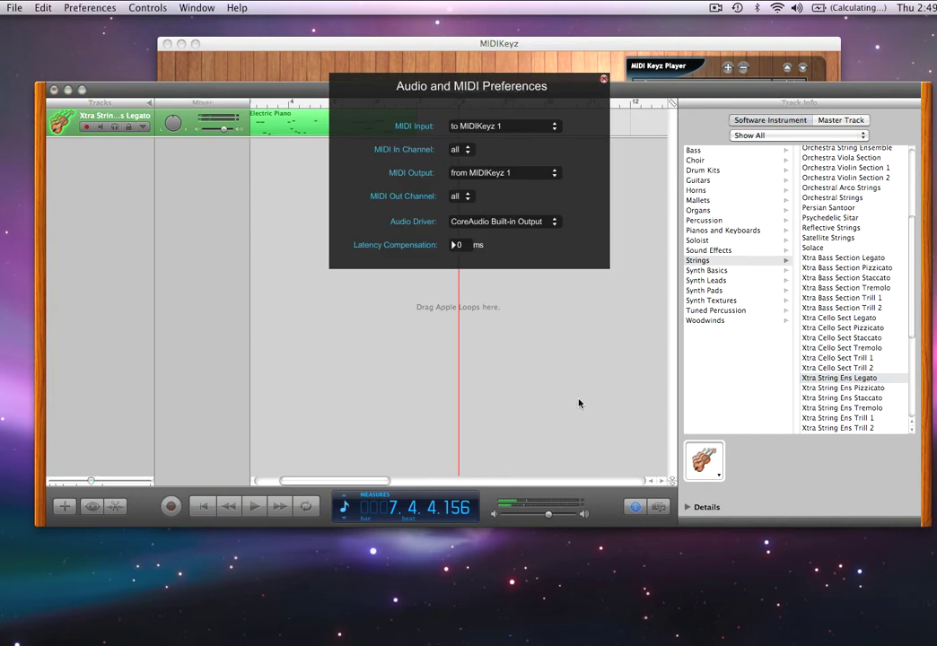
Lower GarageBand's track volume slightly, then close the MIDIKeyz settings panel.
{"action": "left_click_drag", "start_coordinate": [549, 515], "coordinate": [543, 516]}
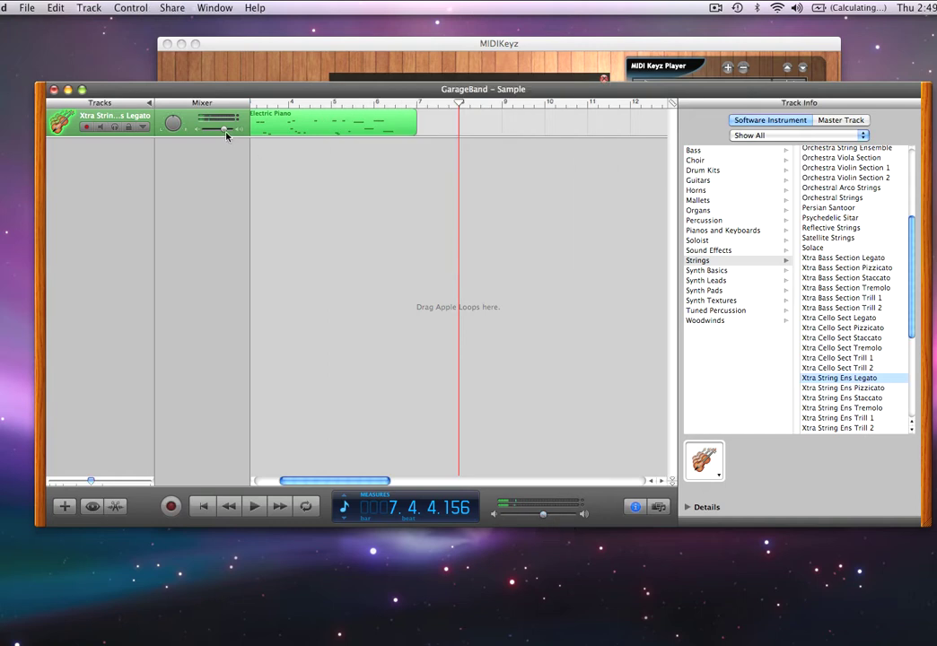
{"action": "left_click_drag", "start_coordinate": [226, 133], "coordinate": [219, 131]}
{"action": "left_click", "coordinate": [359, 70]}
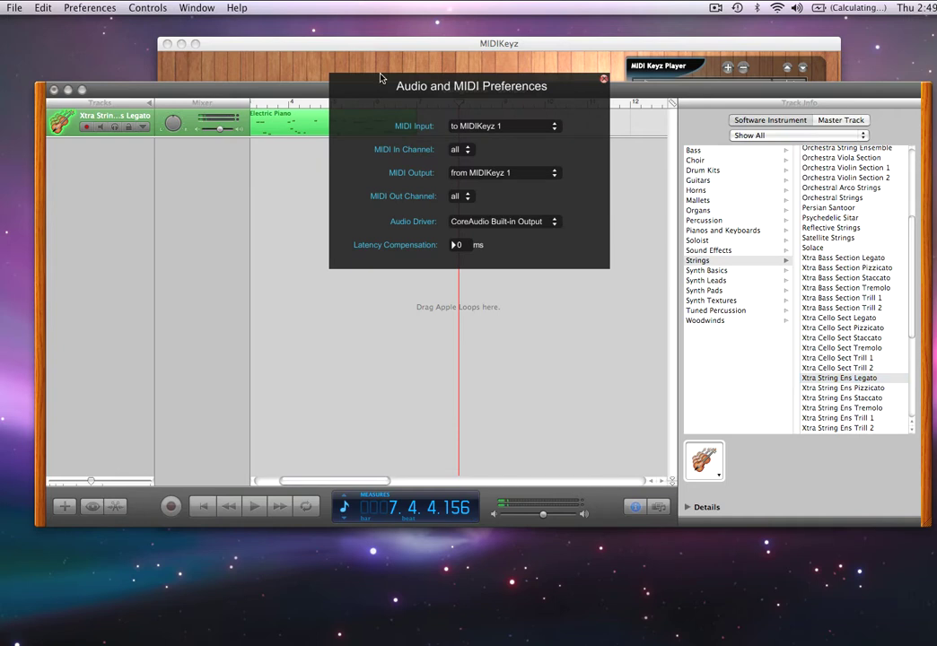
{"action": "left_click", "coordinate": [310, 70]}
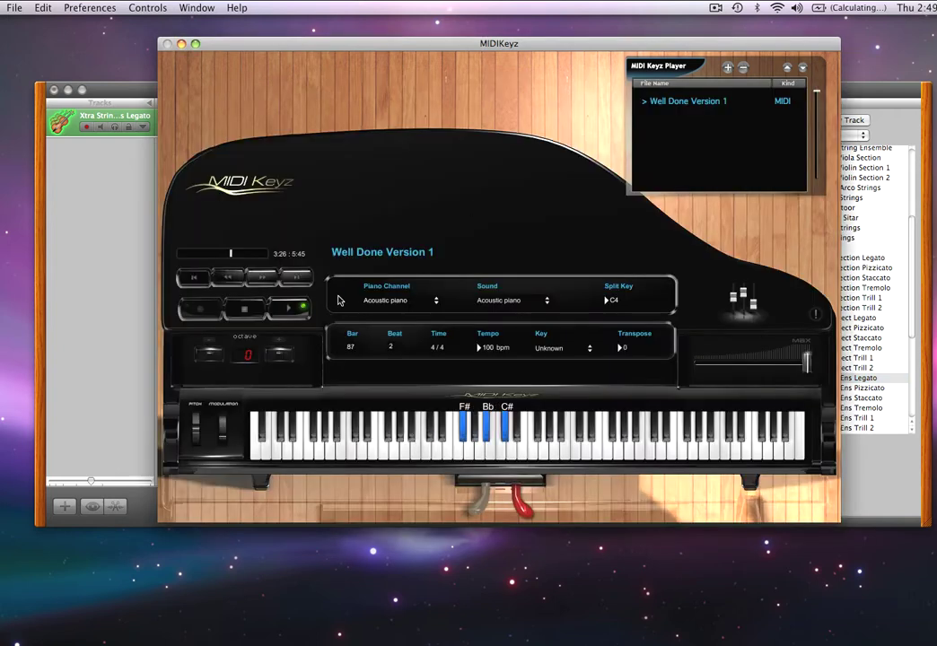
Resume Well Done Version 1, review Channel 1 in the Mixer, close it, and return to GarageBand.
{"action": "left_click", "coordinate": [296, 312]}
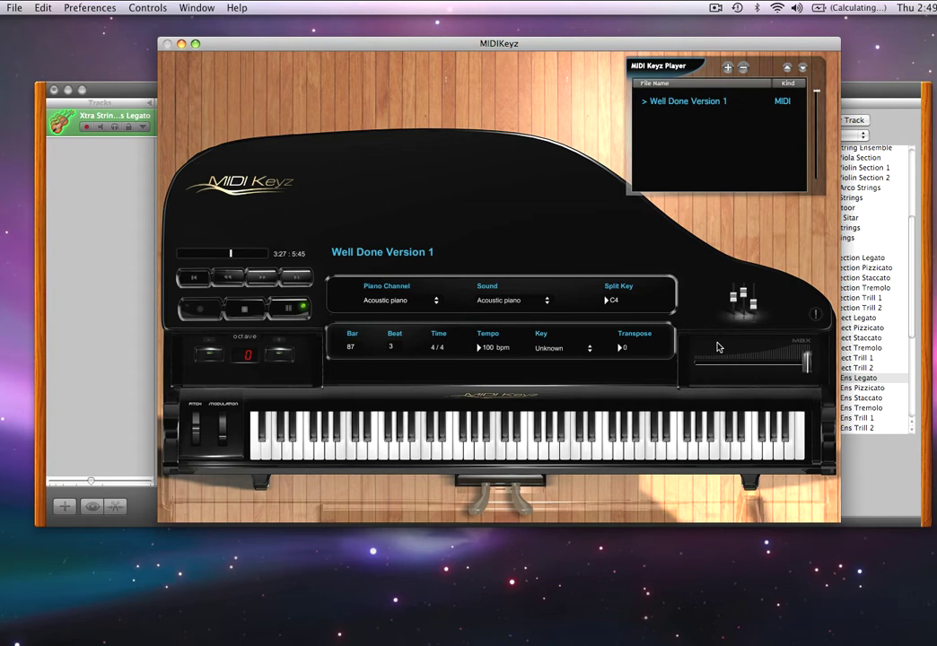
{"action": "left_click", "coordinate": [751, 303]}
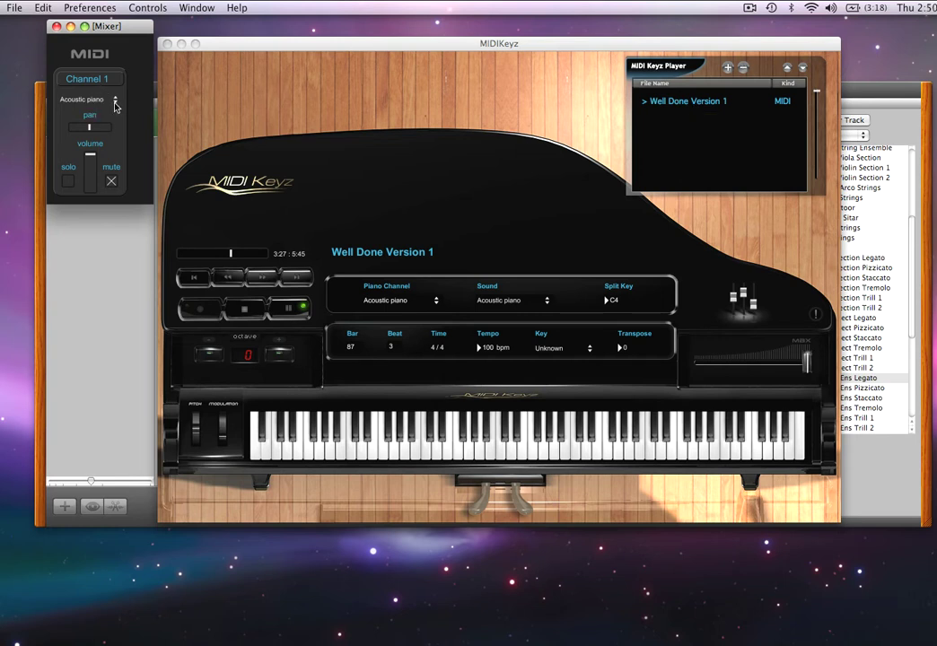
{"action": "left_click", "coordinate": [577, 215]}
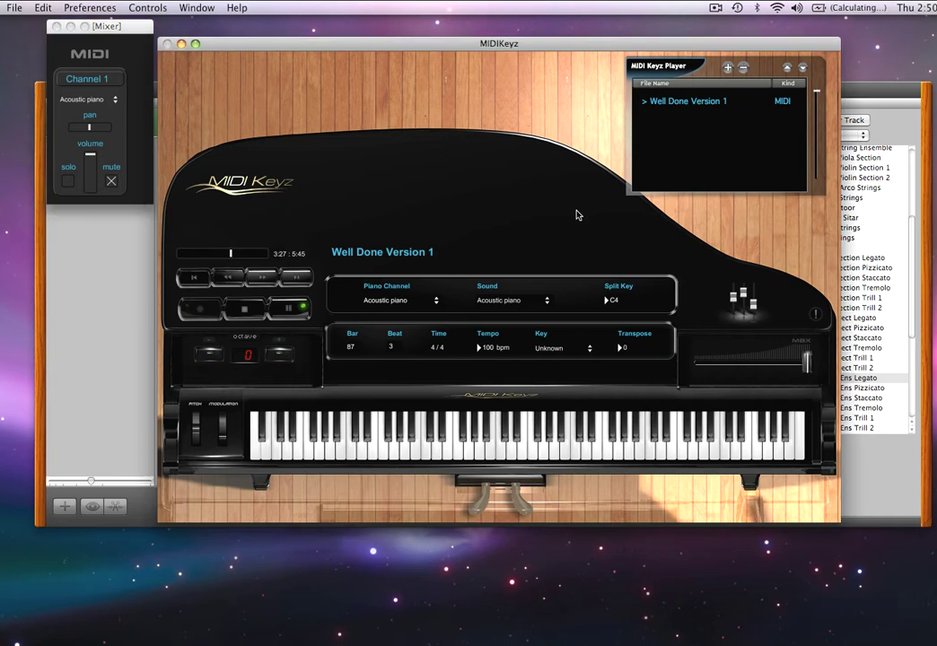
{"action": "left_click", "coordinate": [55, 27]}
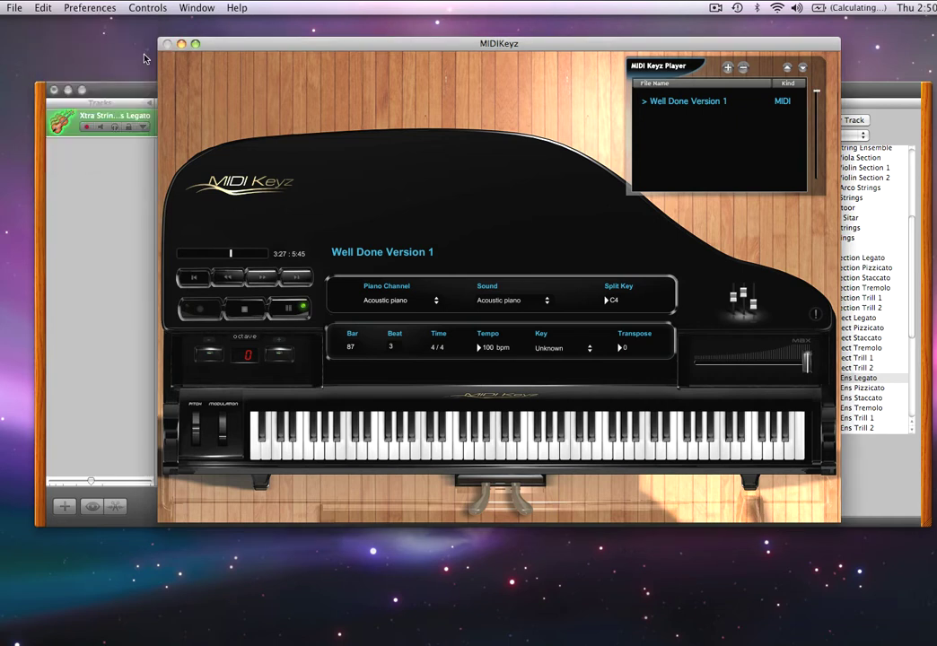
{"action": "left_click", "coordinate": [893, 96]}
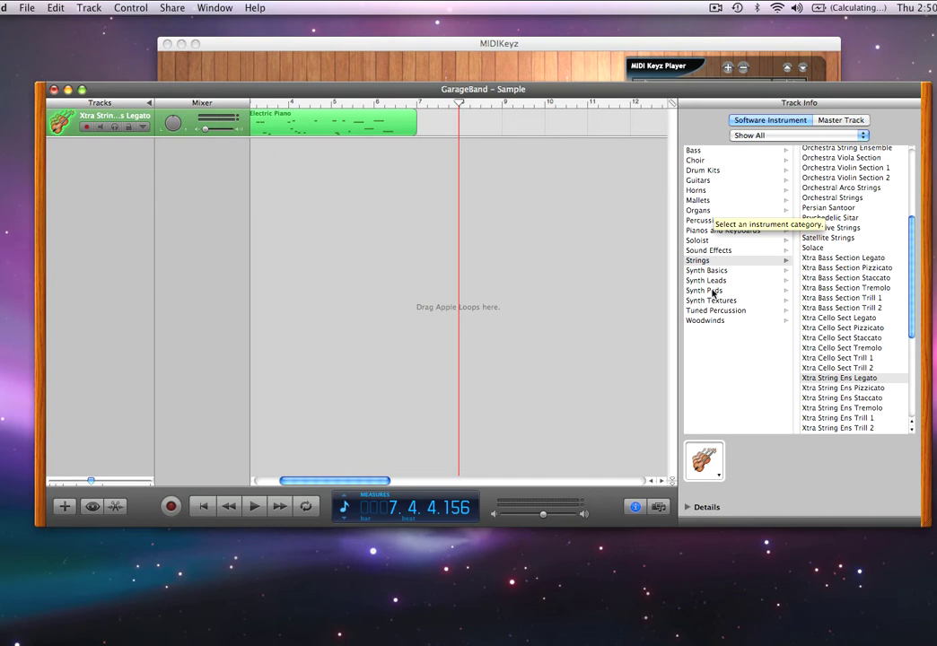
Set the track's instrument to Piano and Strings under Pianos and Keyboards, then return to MIDIKeyz.
{"action": "left_click", "coordinate": [712, 232]}
{"action": "scroll", "coordinate": [823, 287], "scroll_direction": "down", "scroll_amount": 5}
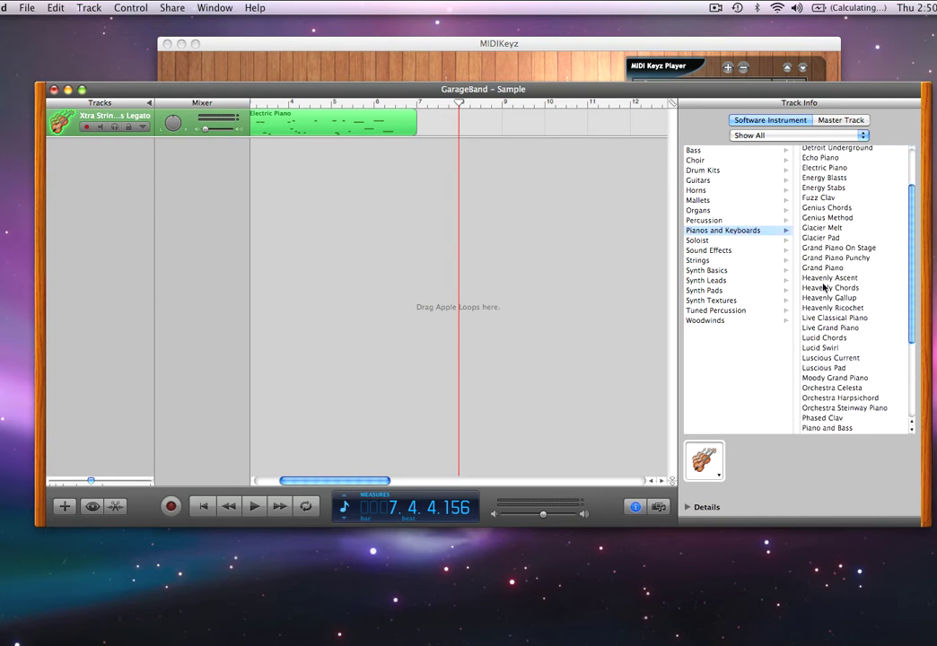
{"action": "scroll", "coordinate": [823, 288], "scroll_direction": "down", "scroll_amount": 3}
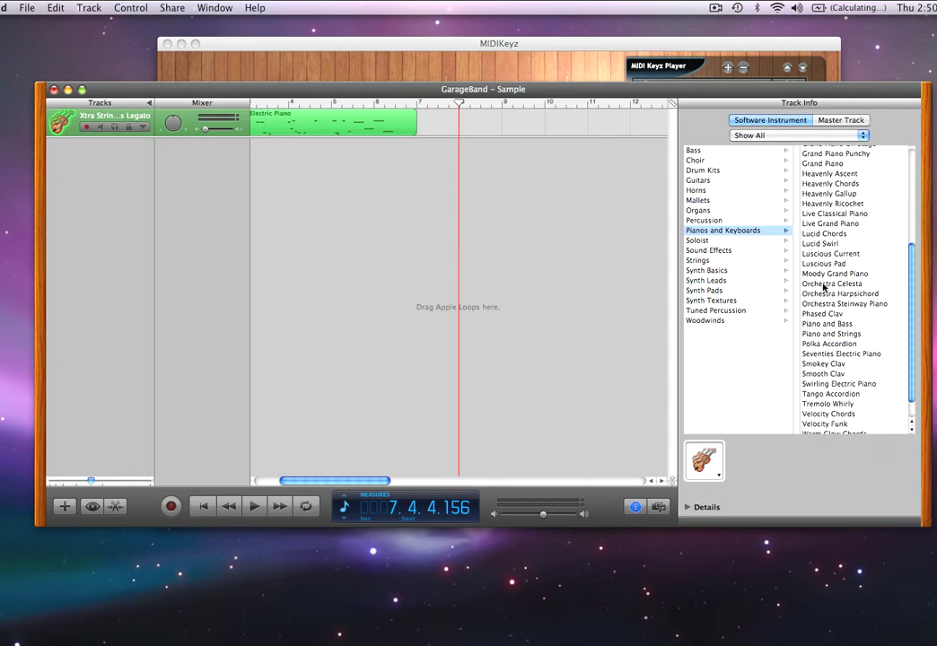
{"action": "left_click", "coordinate": [826, 330]}
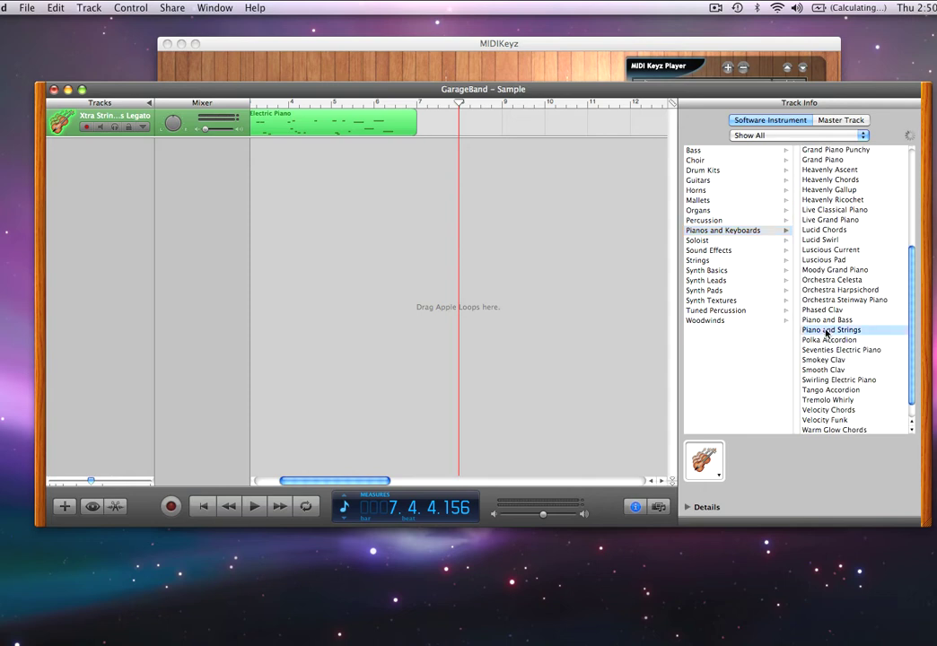
{"action": "left_click", "coordinate": [503, 48]}
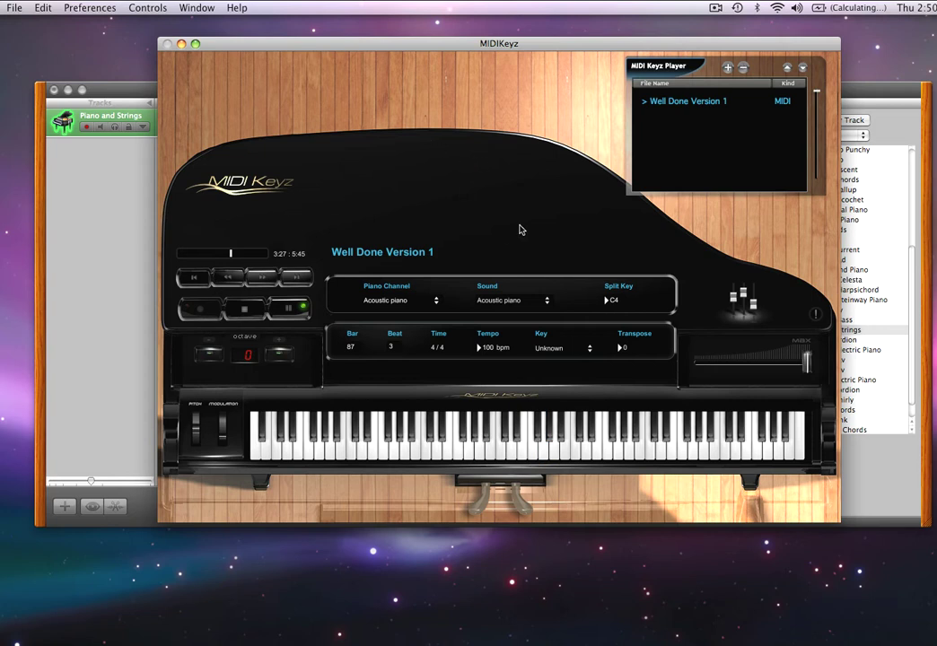
Resume Well Done Version 1, review the Audio and Midi preferences, then bring GarageBand's Piano and Strings track forward.
{"action": "left_click", "coordinate": [297, 312]}
{"action": "left_click", "coordinate": [77, 8]}
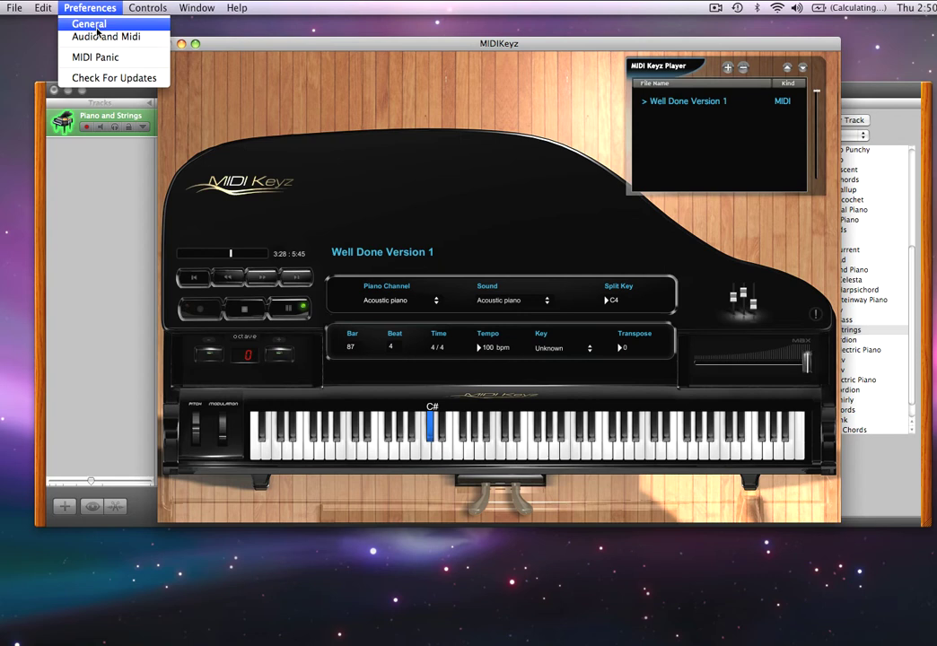
{"action": "left_click", "coordinate": [90, 36]}
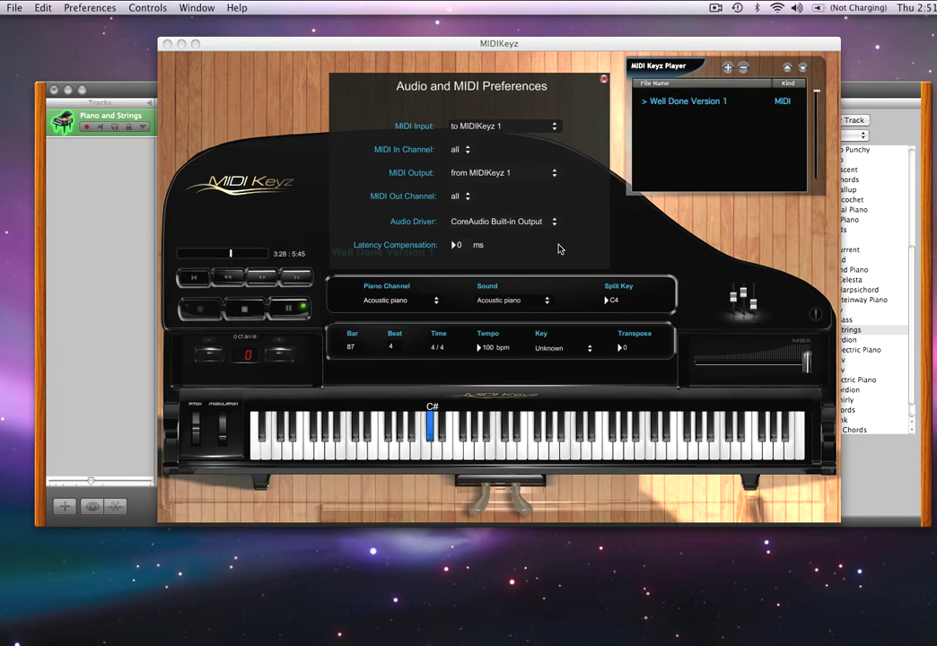
{"action": "left_click", "coordinate": [432, 414]}
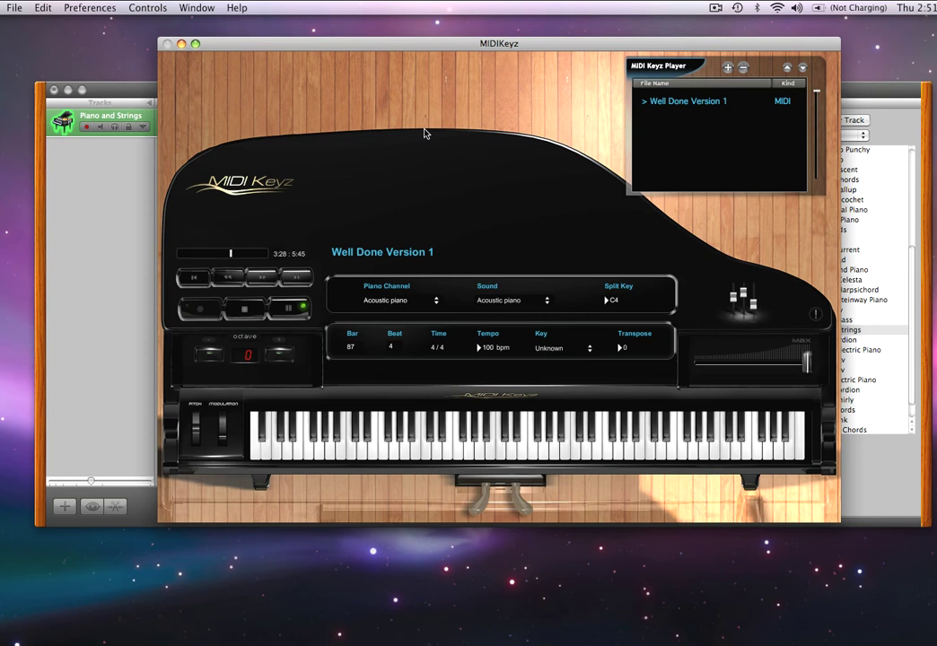
{"action": "left_click", "coordinate": [100, 191]}
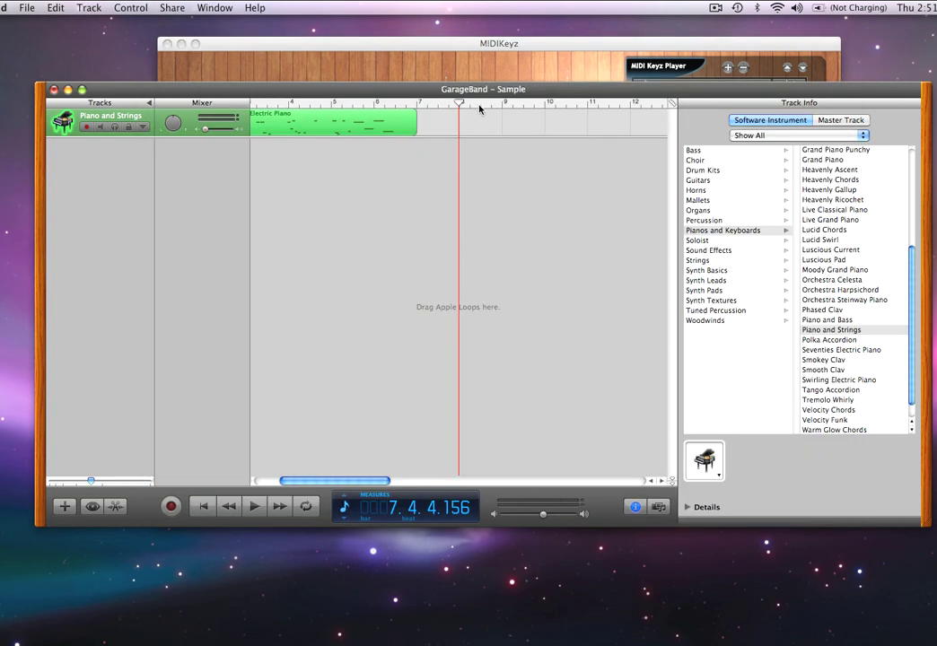
{"action": "scroll", "coordinate": [460, 184], "scroll_direction": "left", "scroll_amount": 3}
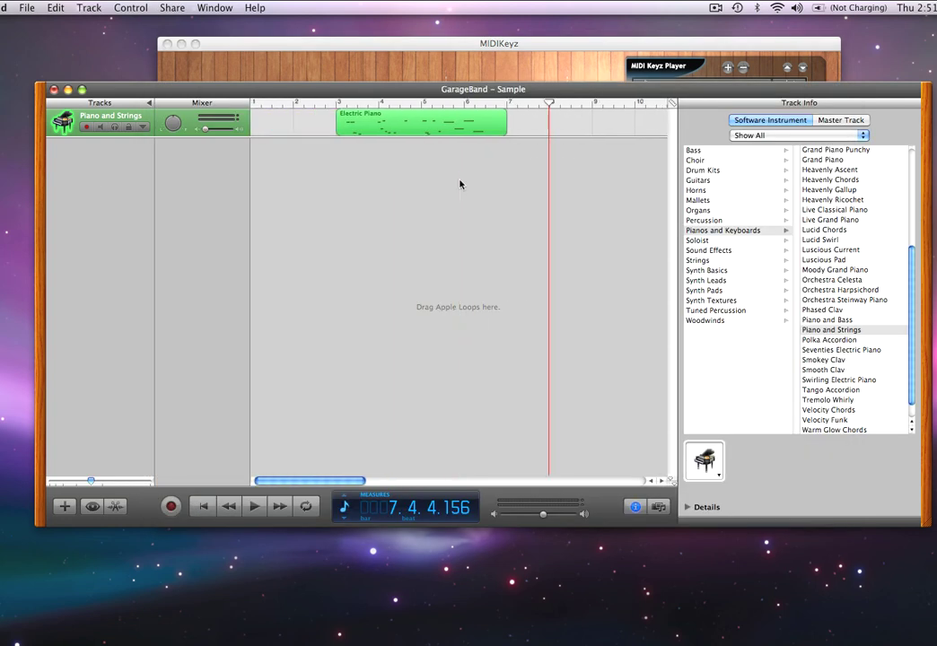